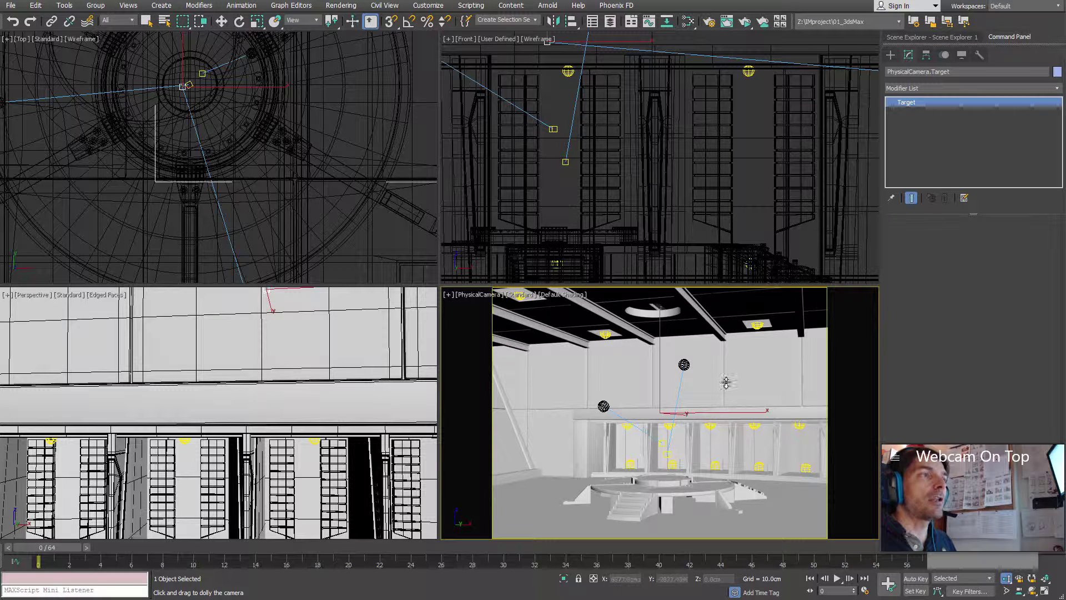
Aim the physical camera frontally at the row of bays and start an ActiveShade preview, moving its window clear of the camera view
mouse_move(686, 412)
mouse_down()
mouse_move(669, 433)
mouse_move(676, 419)
mouse_up()
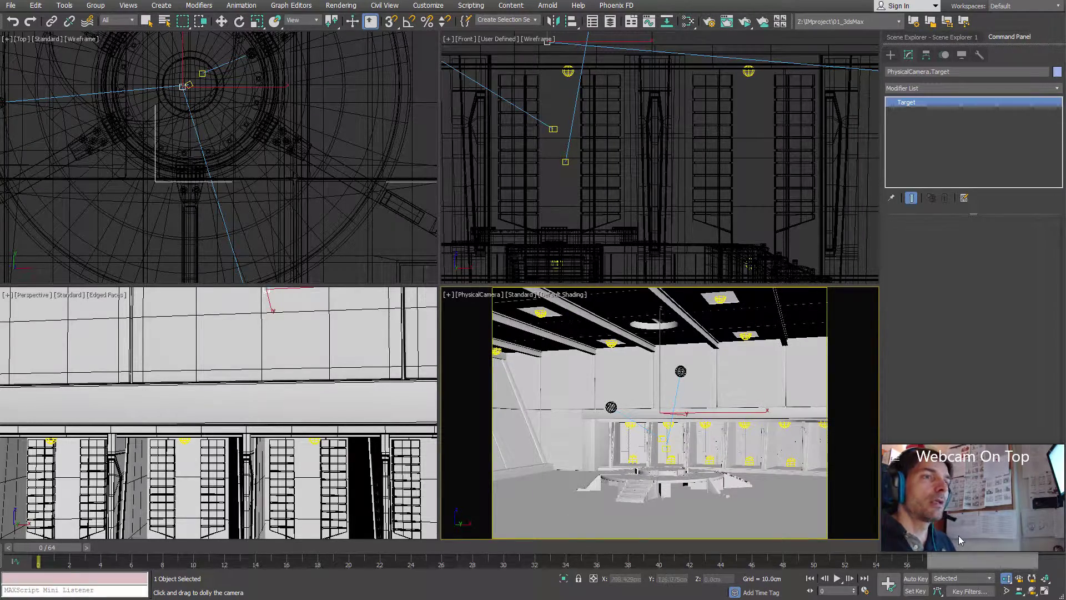
drag(735, 462, 689, 433)
click(745, 21)
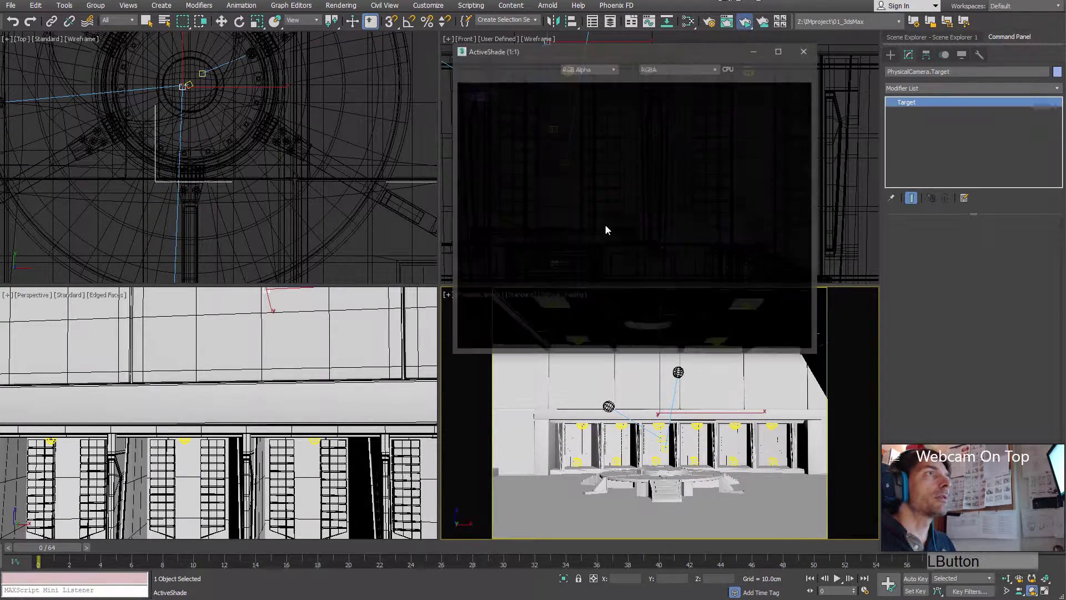
drag(682, 50, 261, 23)
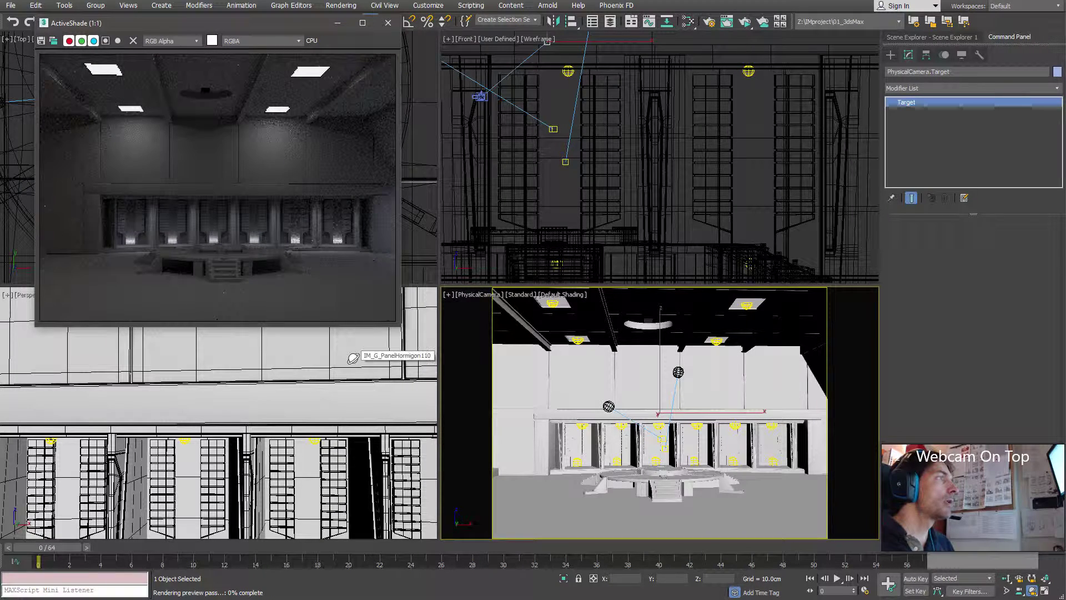
Select the physical camera and set its exposure gain target to 6.5 EV, keeping the ActiveShade preview in view
click(471, 295)
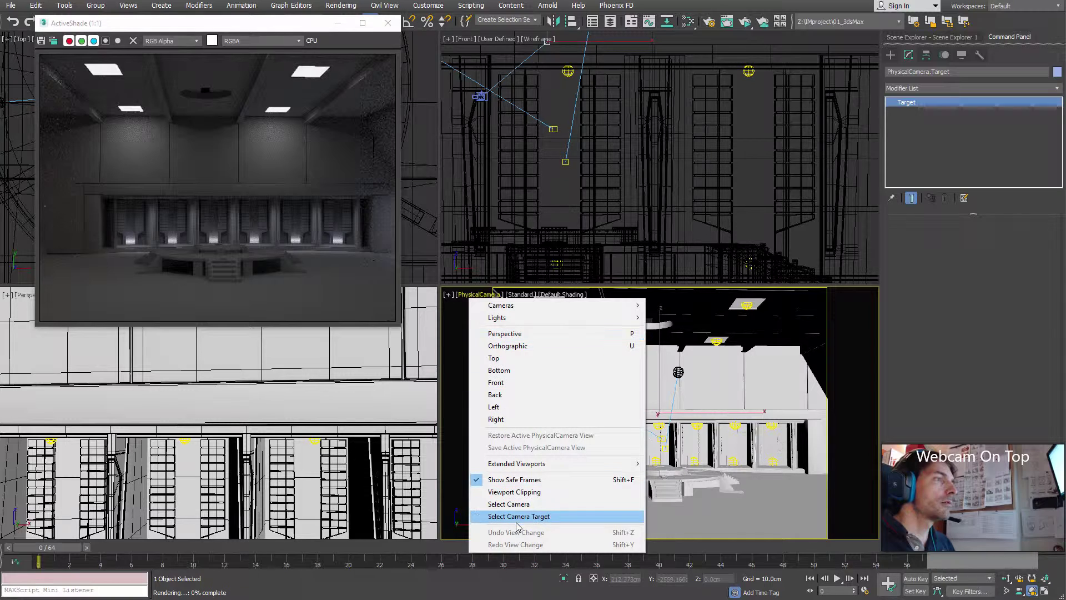
click(513, 504)
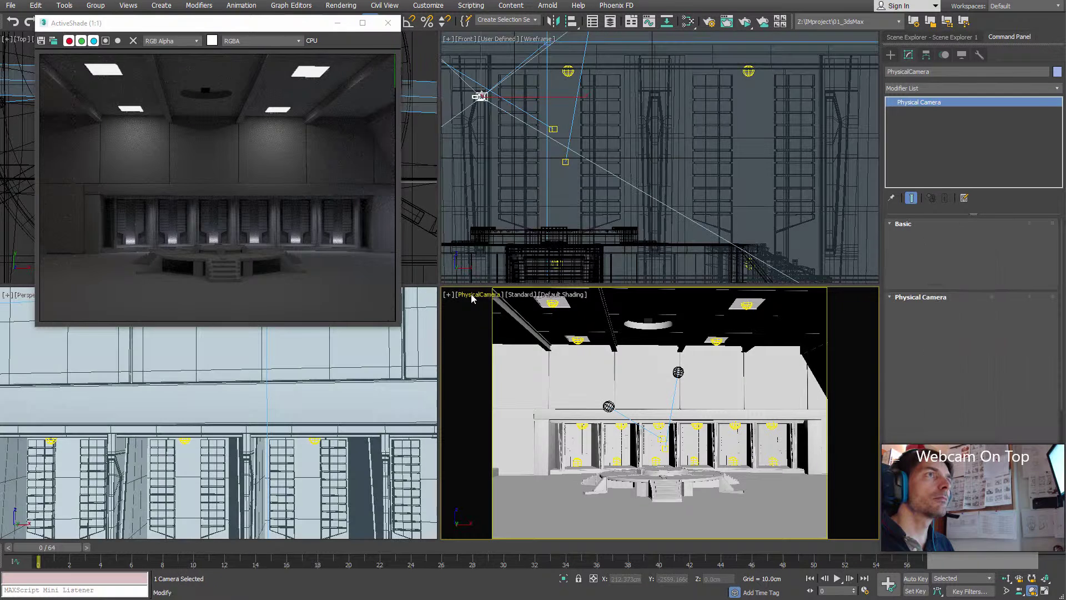
drag(900, 361, 902, 292)
scroll(899, 290, down, 4)
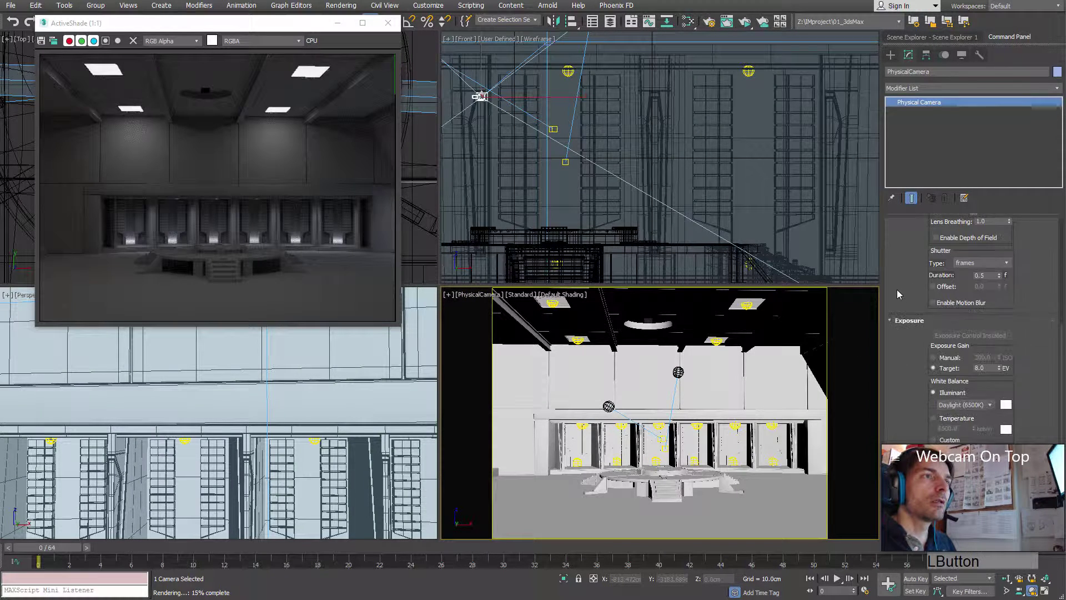
click(1000, 370)
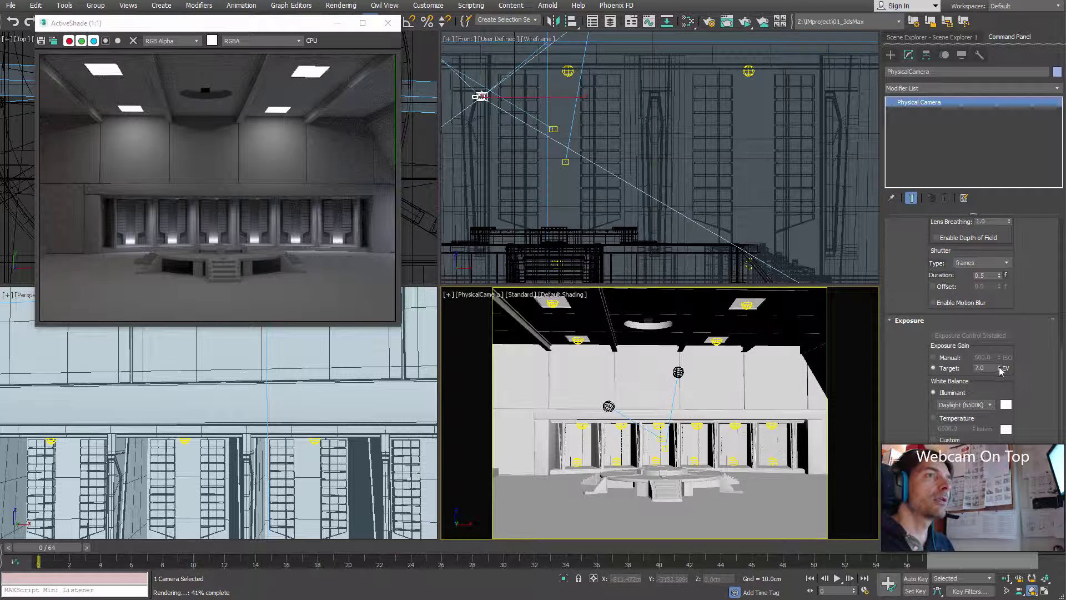
click(1000, 370)
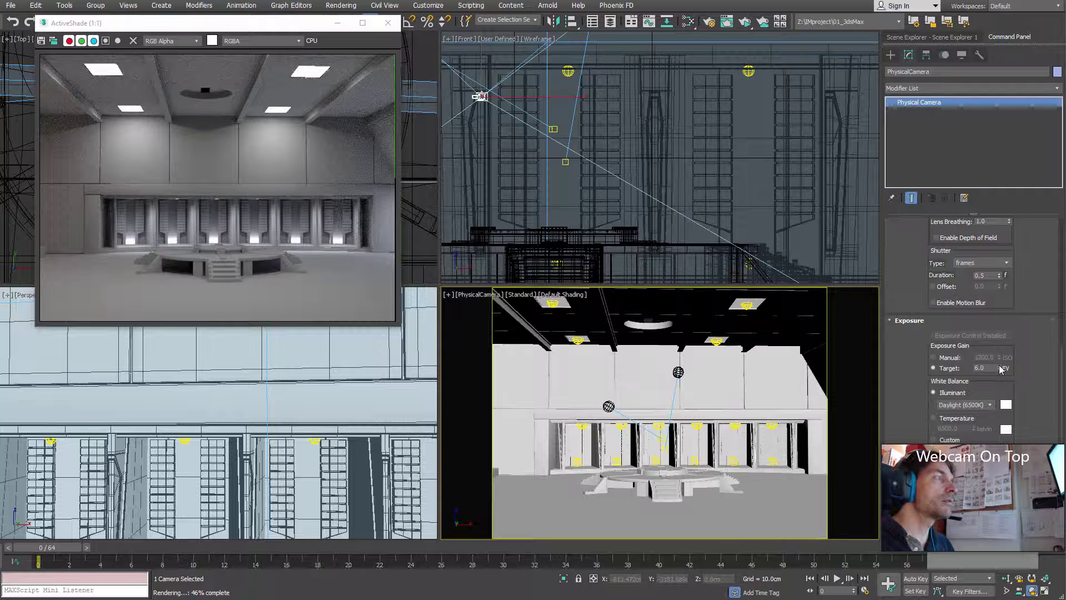
click(999, 366)
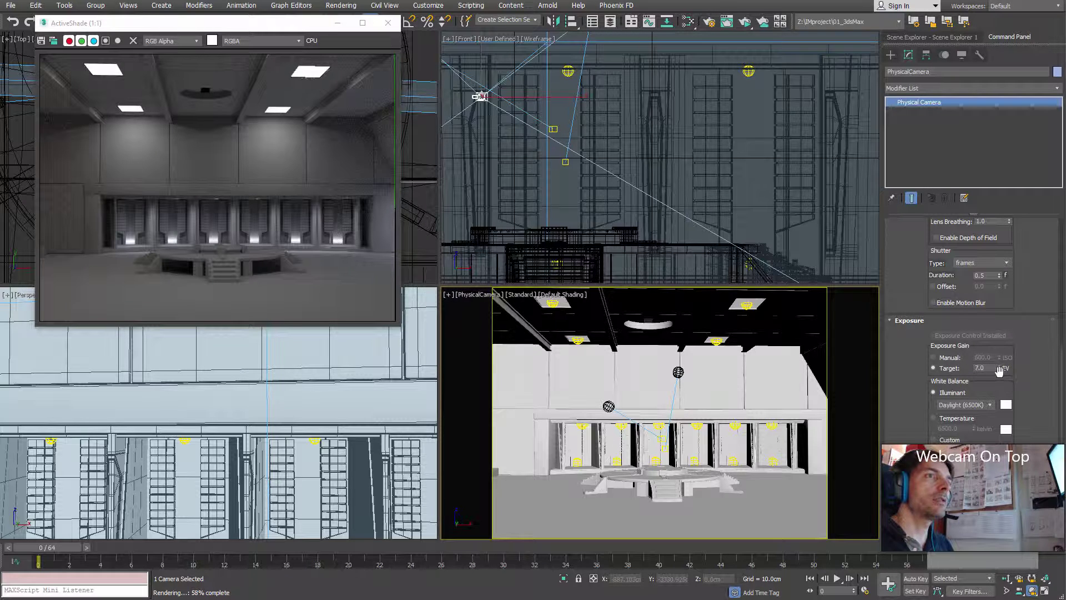
click(1000, 371)
click(994, 369)
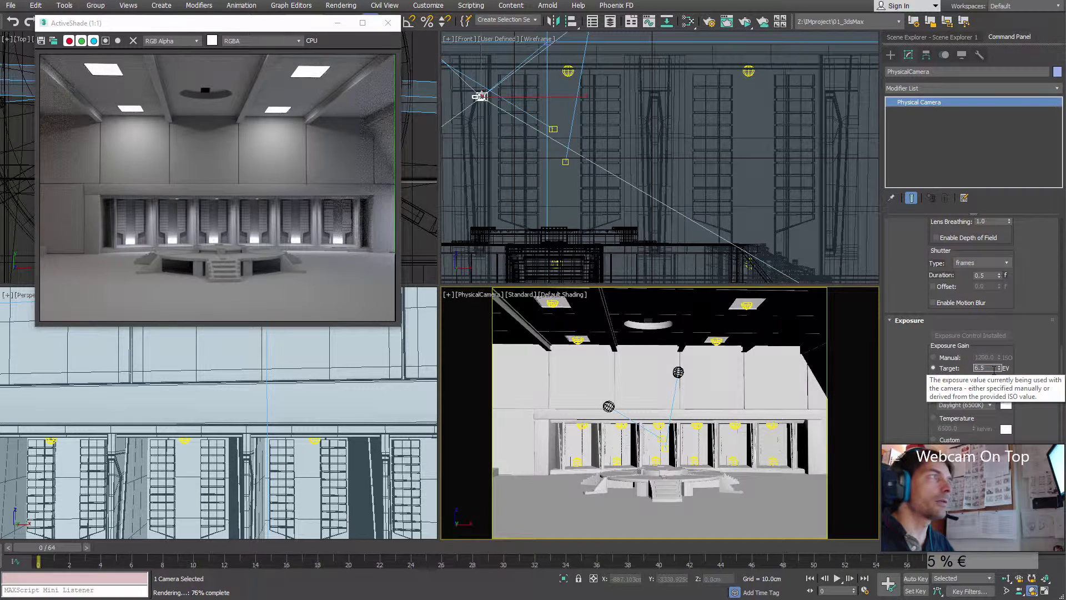
text(6.5)
key(Return)
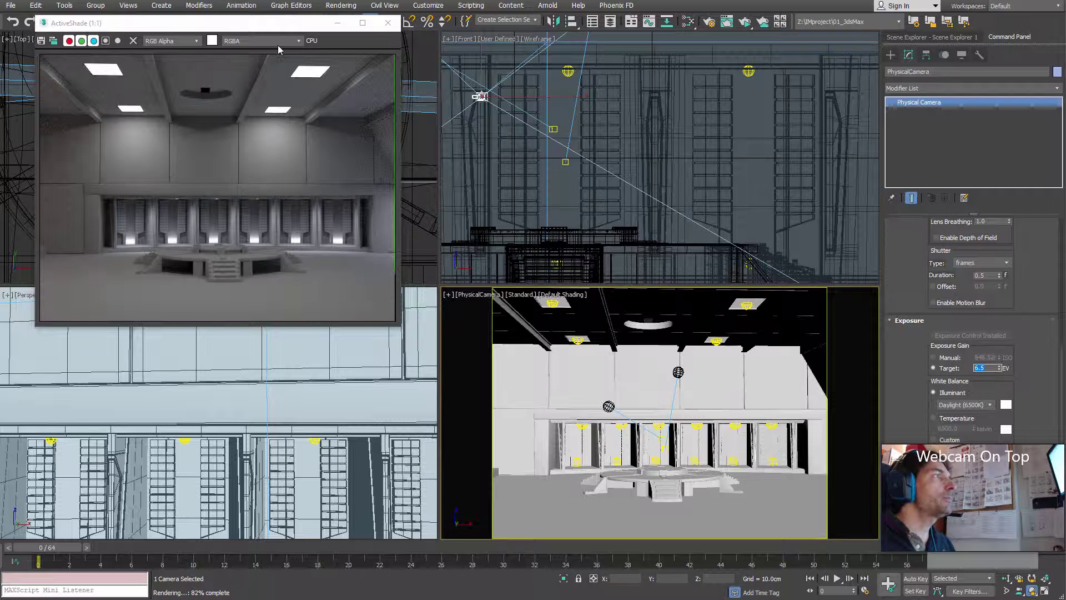
drag(261, 19, 297, 46)
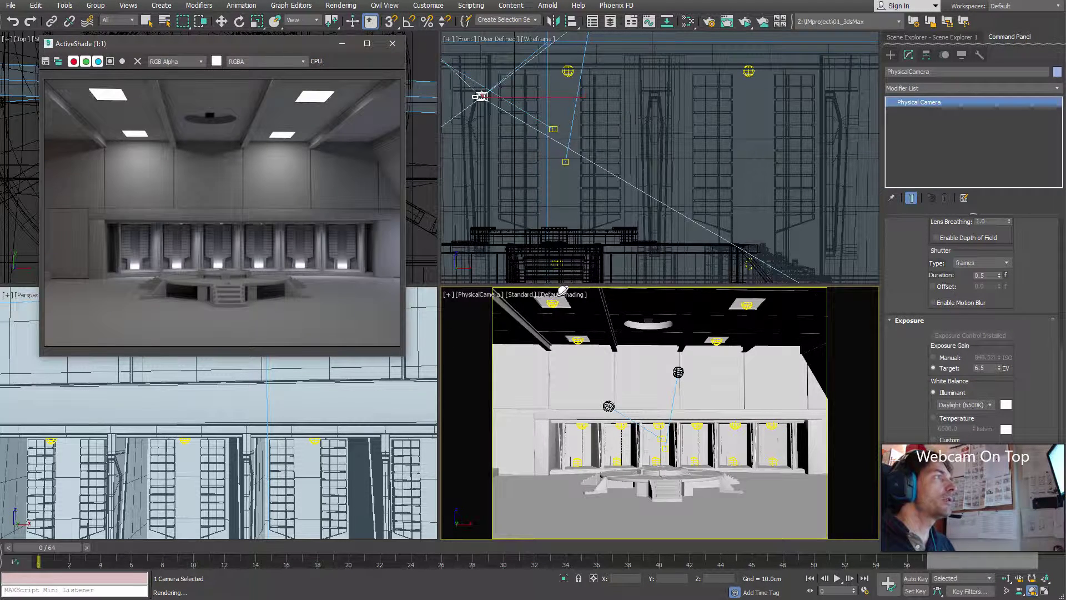
Orbit the physical camera to check the lighting on both side walls, and reframe it frontally on the central platform and bays
drag(792, 491, 605, 383)
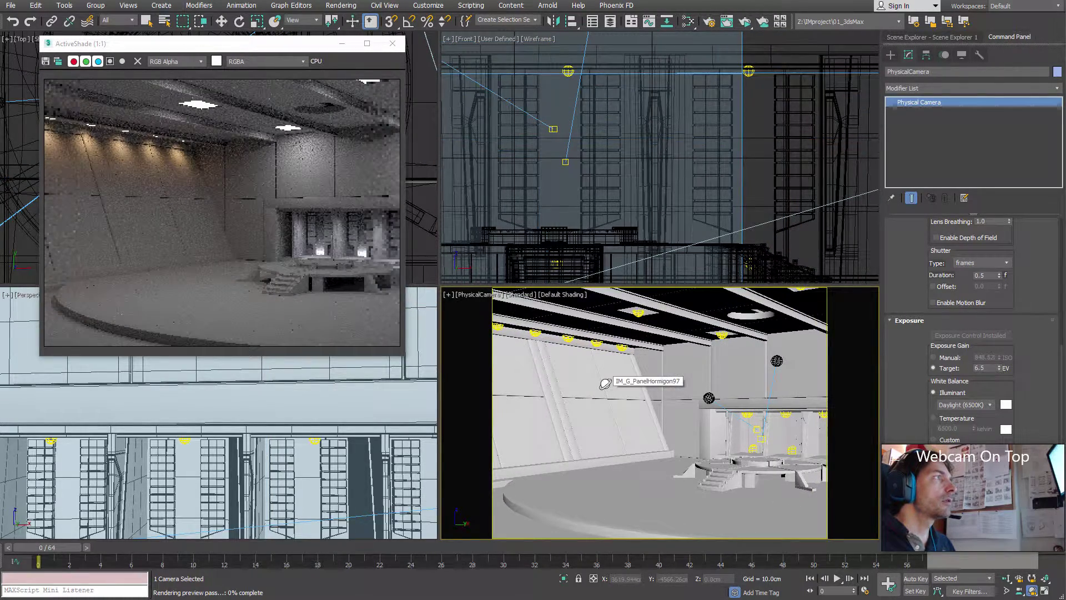
drag(620, 422, 669, 428)
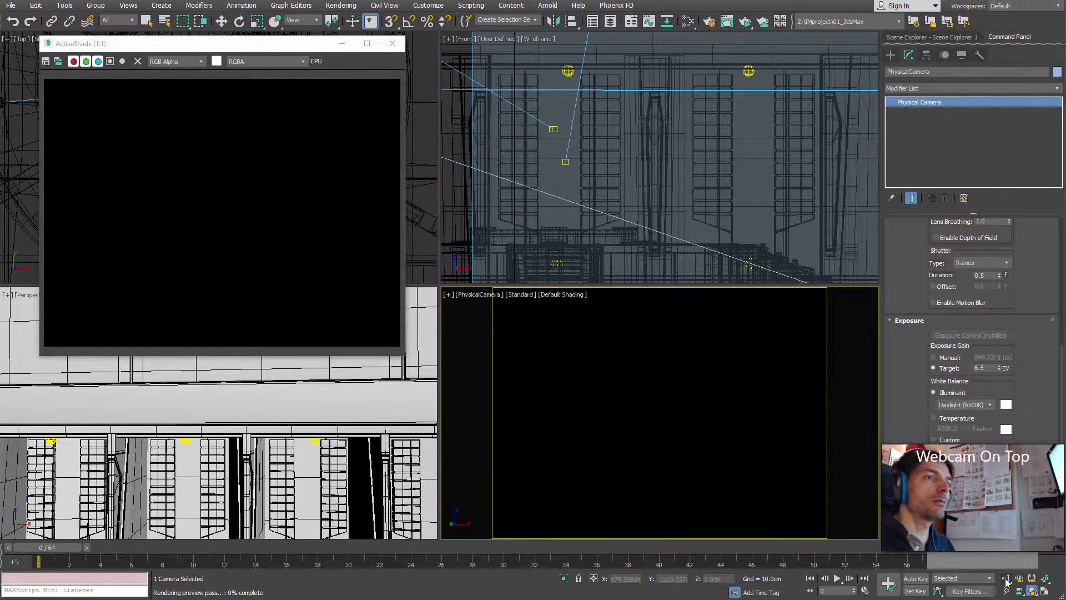
drag(760, 446, 759, 436)
middle_drag(759, 436, 766, 410)
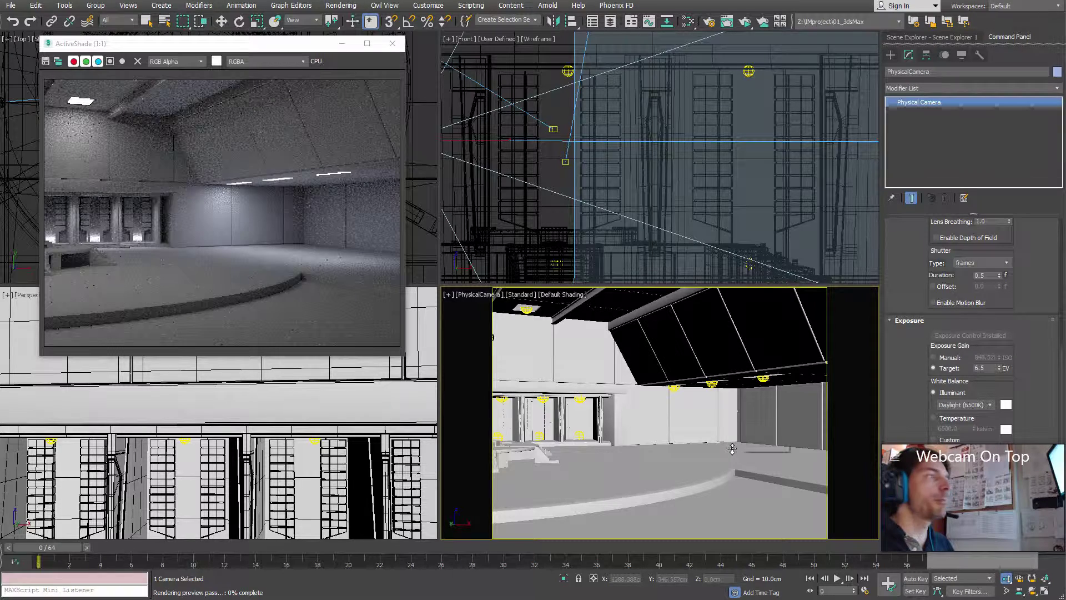
click(1032, 591)
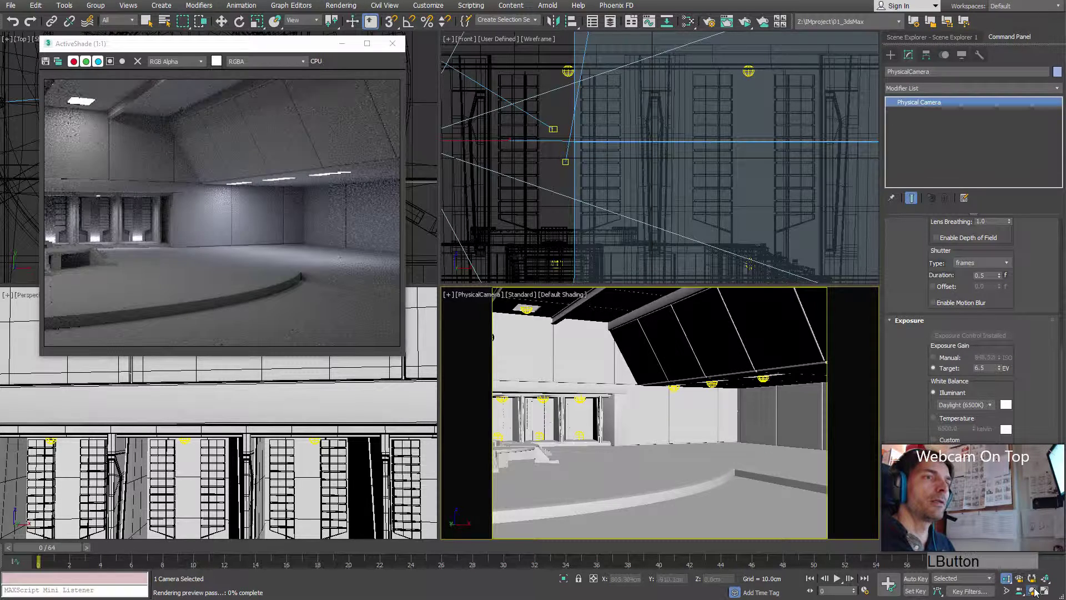
drag(637, 438, 668, 434)
middle_drag(668, 434, 660, 410)
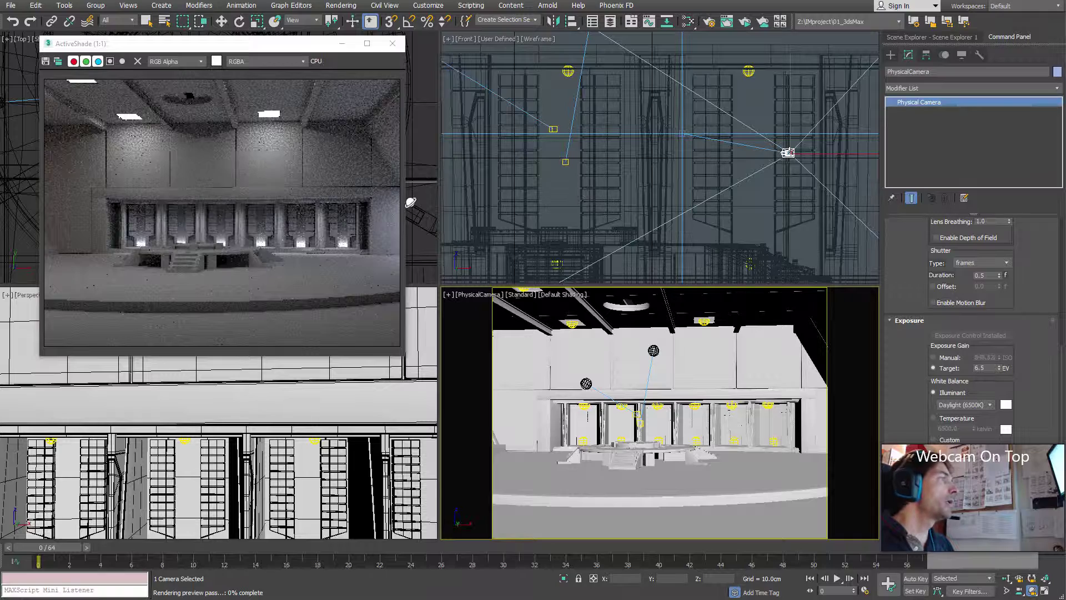
Browse the image previews in the 00_REF folder and load LightREF.jpg as a floating reference image
right_click(587, 190)
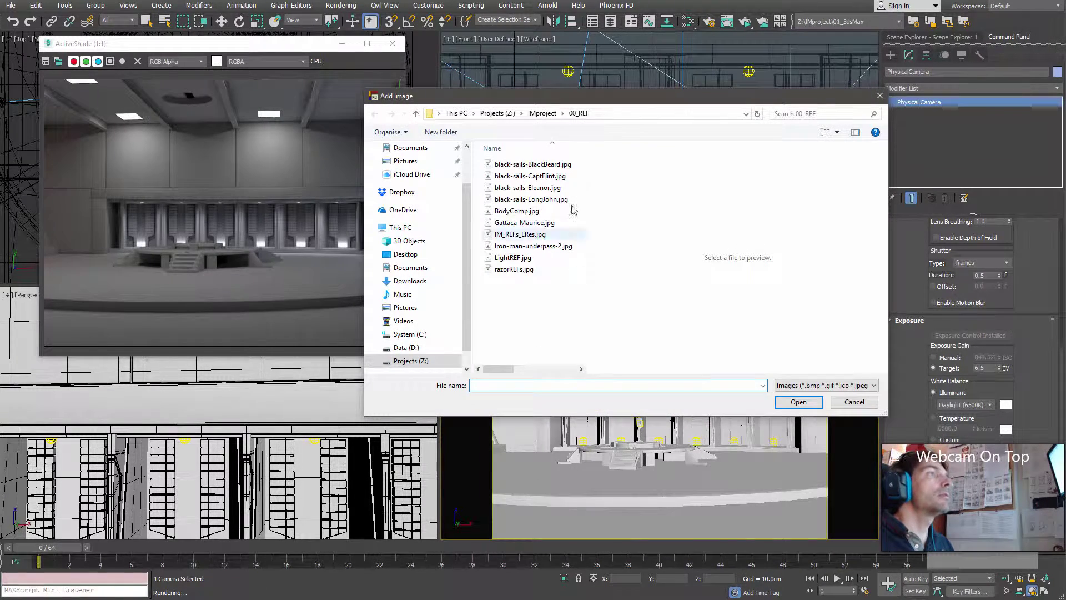
click(513, 258)
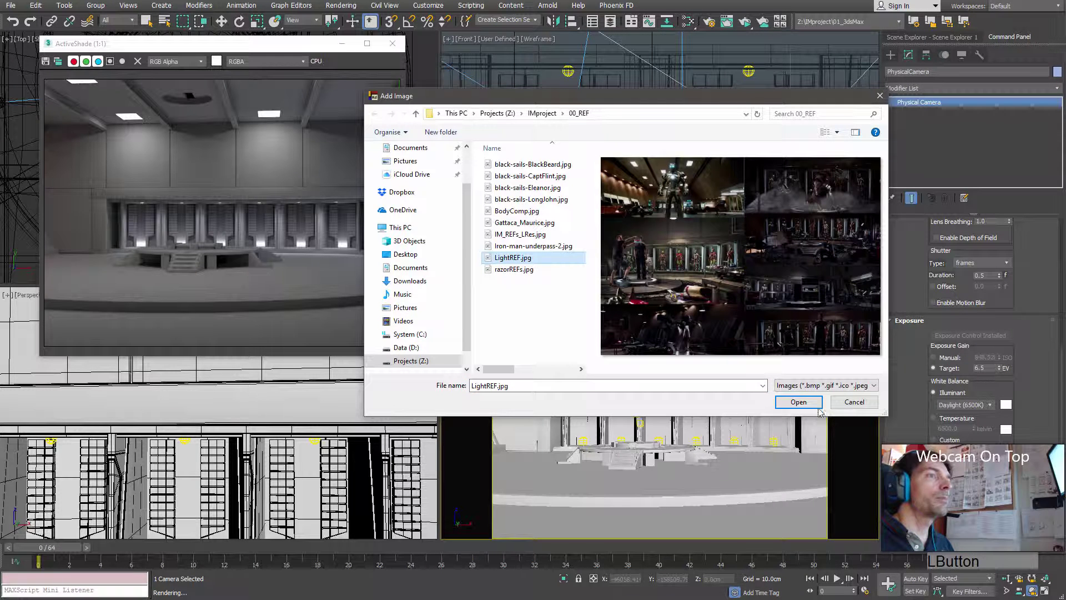
click(538, 247)
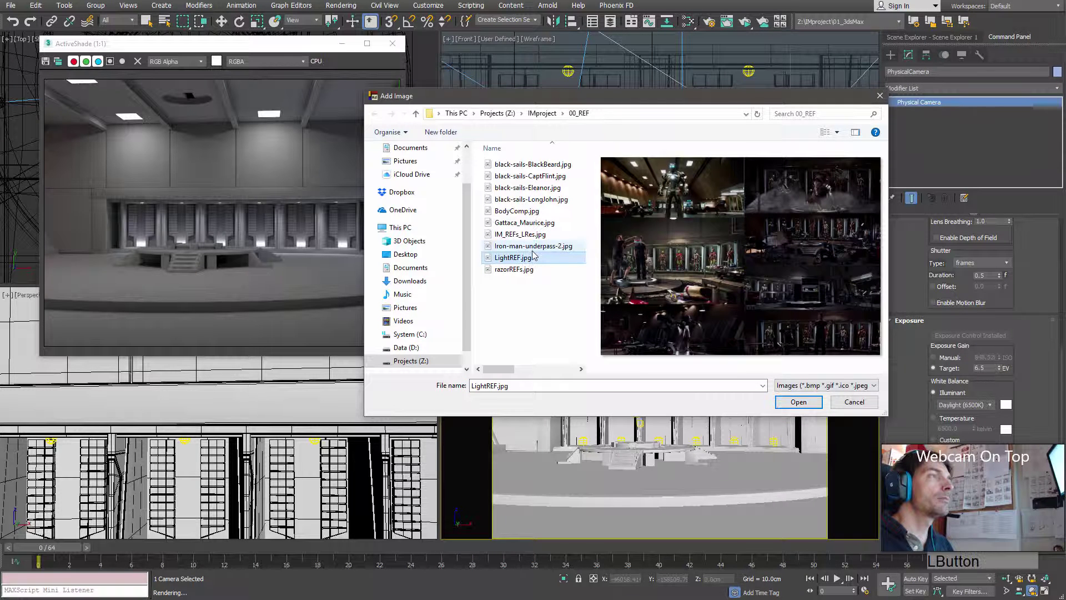
key(Up)
key(Up)
key(Up)
key(Up)
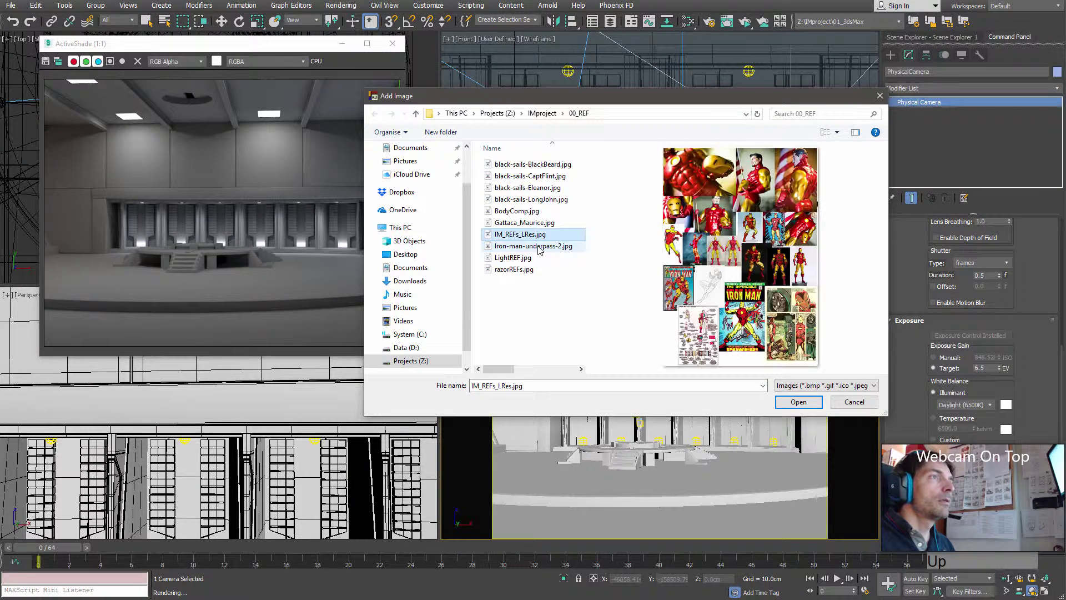
key(Up)
key(Down)
key(Down)
key(Down)
key(Down)
key(Down)
key(Down)
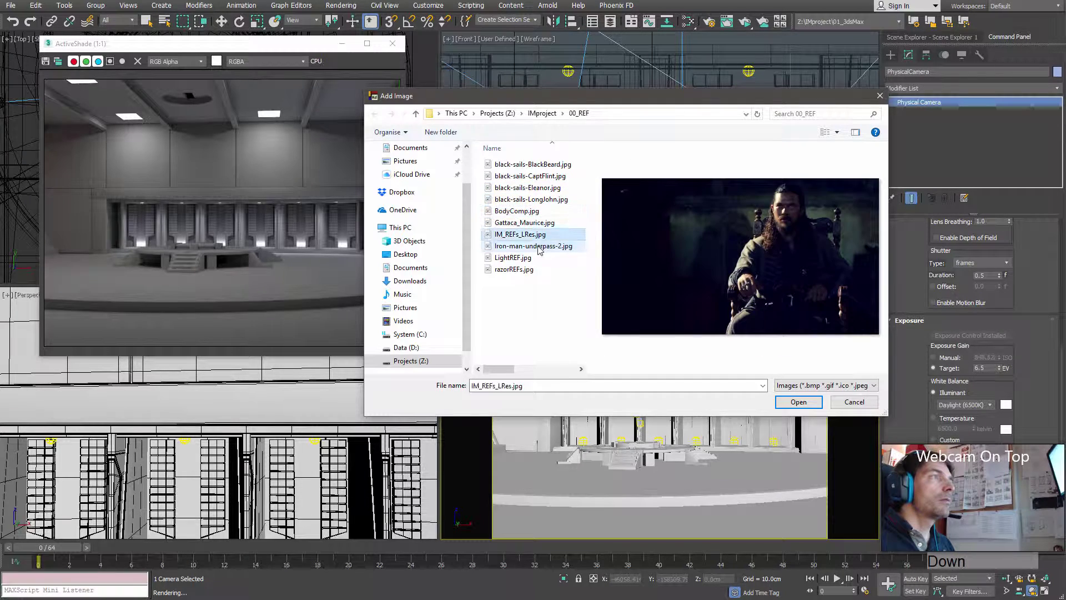
click(798, 402)
Arrange the reference image beside the ActiveShade render and enlarge the reference window to nearly the full viewport height
drag(351, 106, 220, 305)
drag(236, 46, 535, 52)
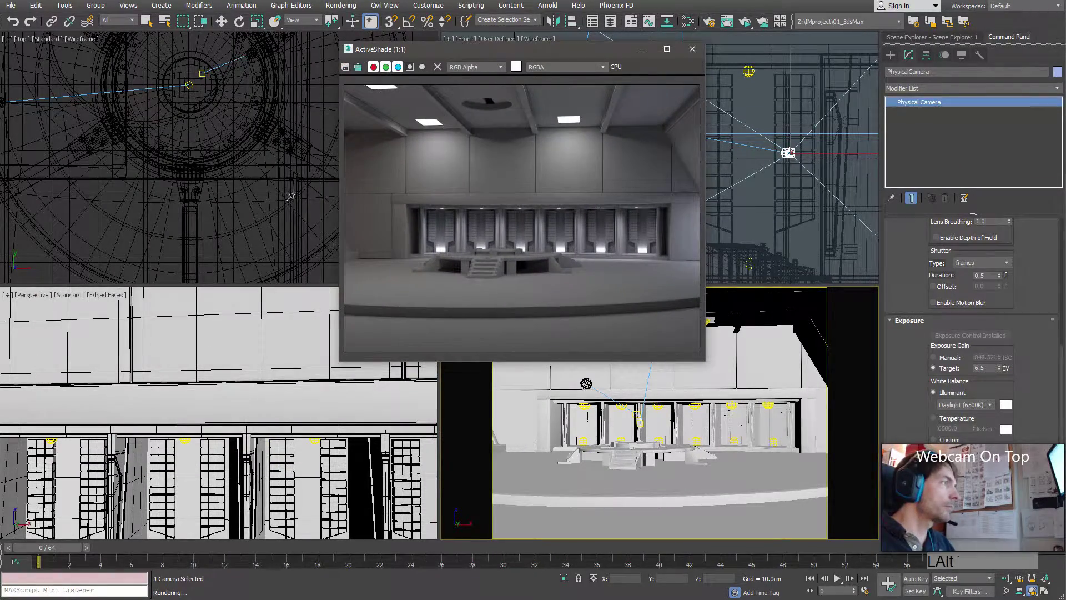
key(alt+Tab)
right_click(152, 98)
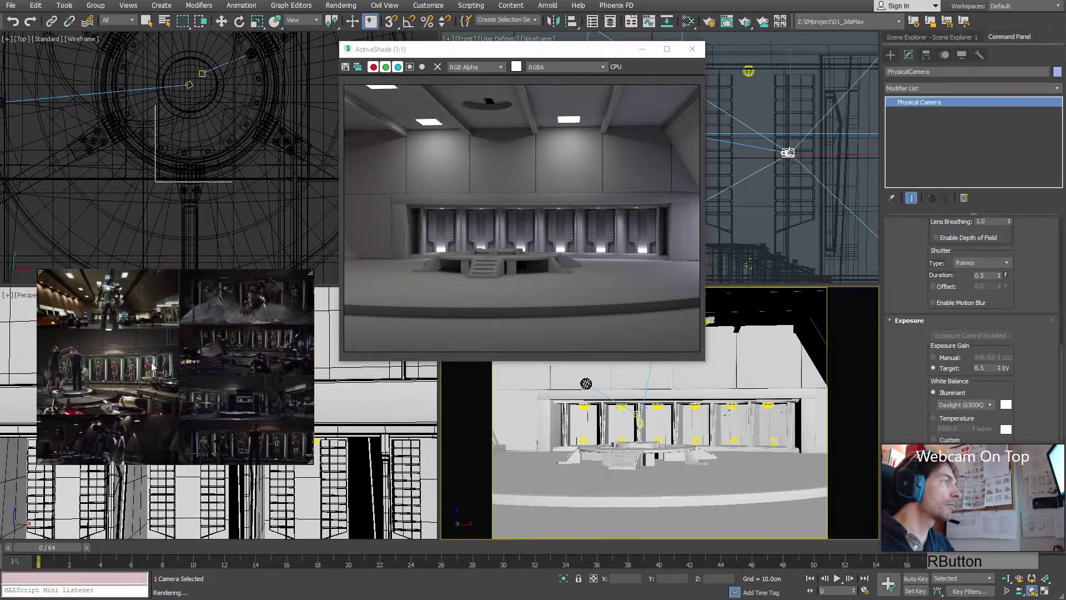
click(211, 295)
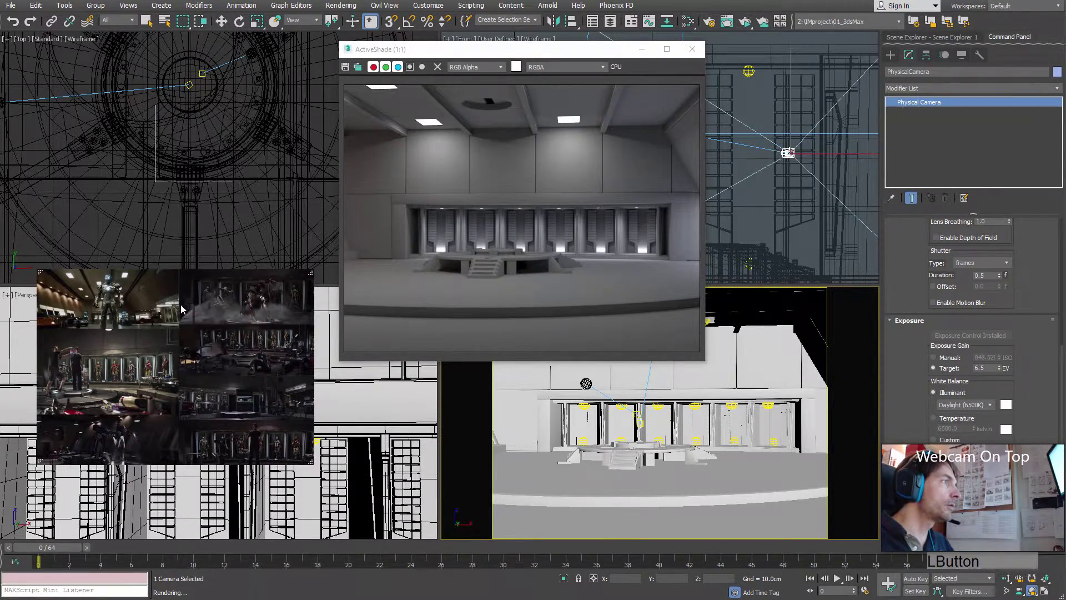
drag(183, 309, 152, 71)
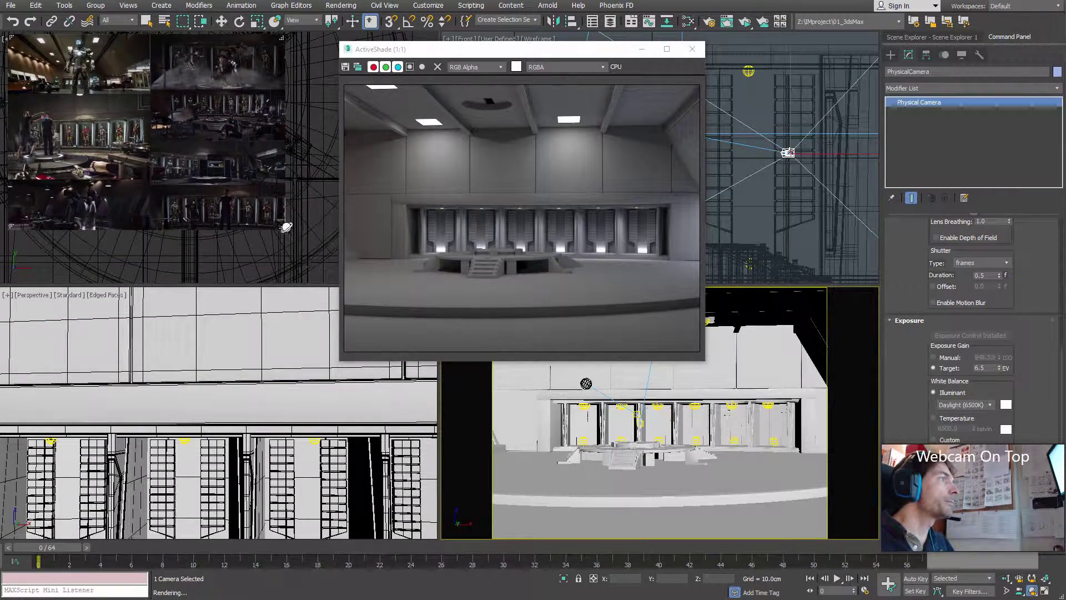
drag(282, 226, 399, 557)
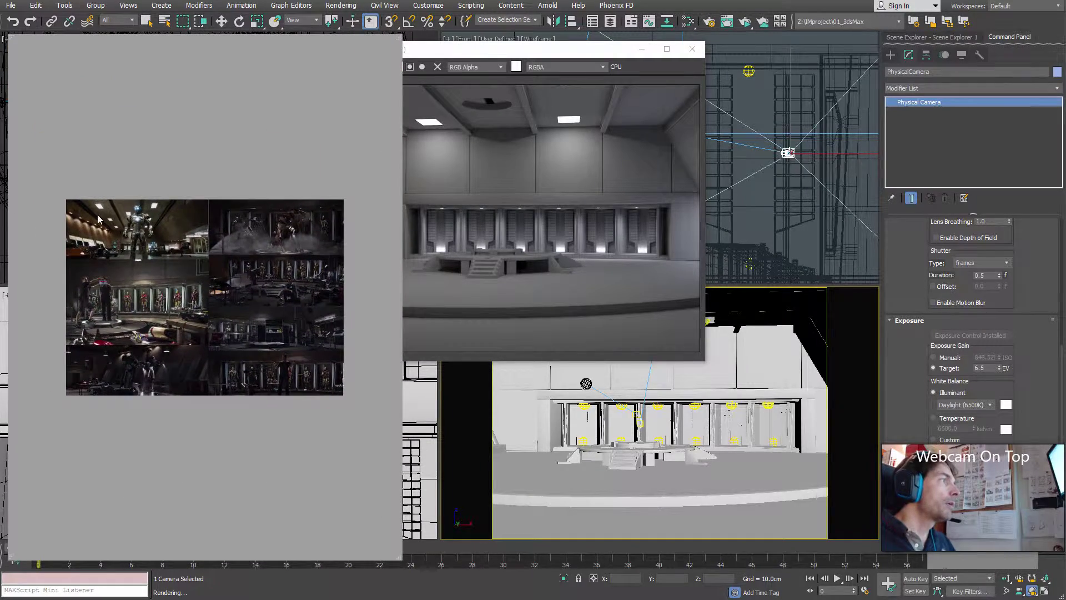
Examine the reference photos closely for the lighting on the ceiling, concrete wall, armour display cases and circular platform
double_click(153, 235)
scroll(155, 237, up, 4)
middle_drag(157, 235, 332, 198)
scroll(223, 241, up, 2)
middle_drag(226, 261, 217, 376)
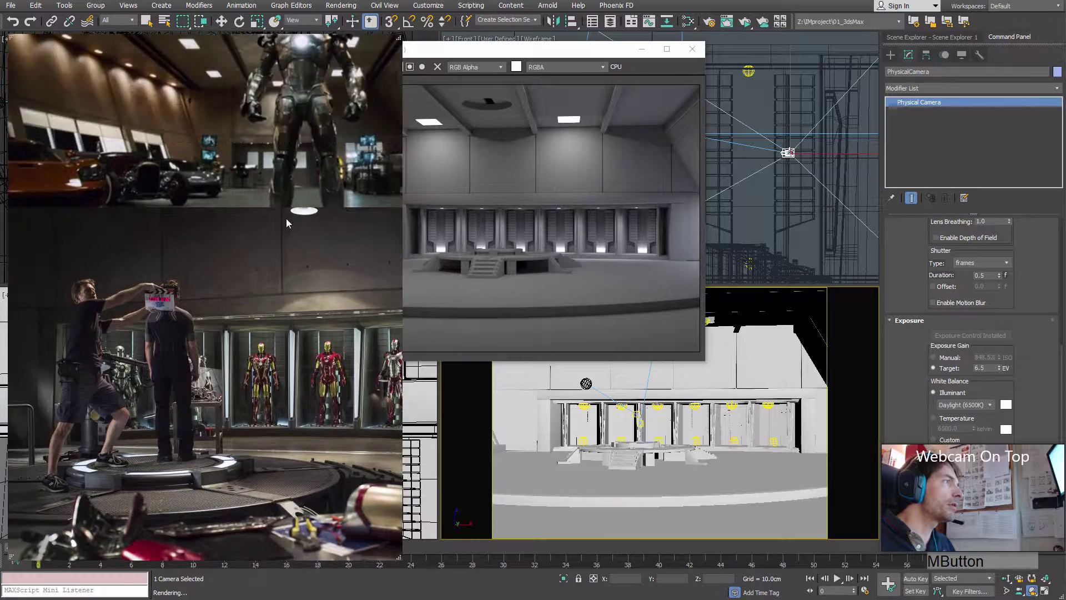
middle_drag(271, 278, 216, 349)
middle_drag(272, 234, 213, 234)
middle_drag(199, 375, 226, 305)
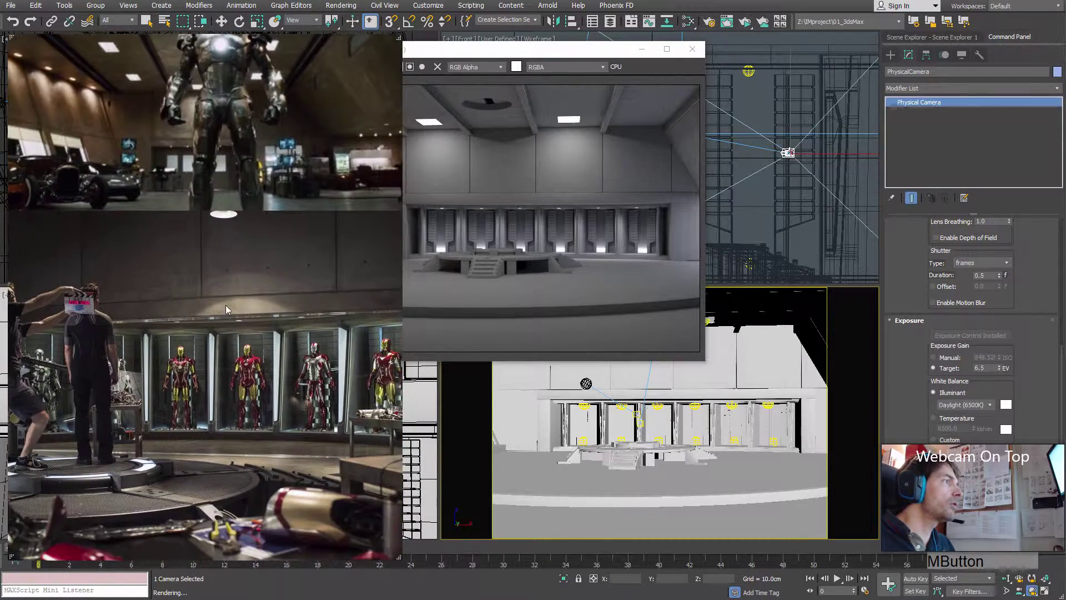
middle_drag(205, 258, 244, 311)
scroll(256, 351, up, 5)
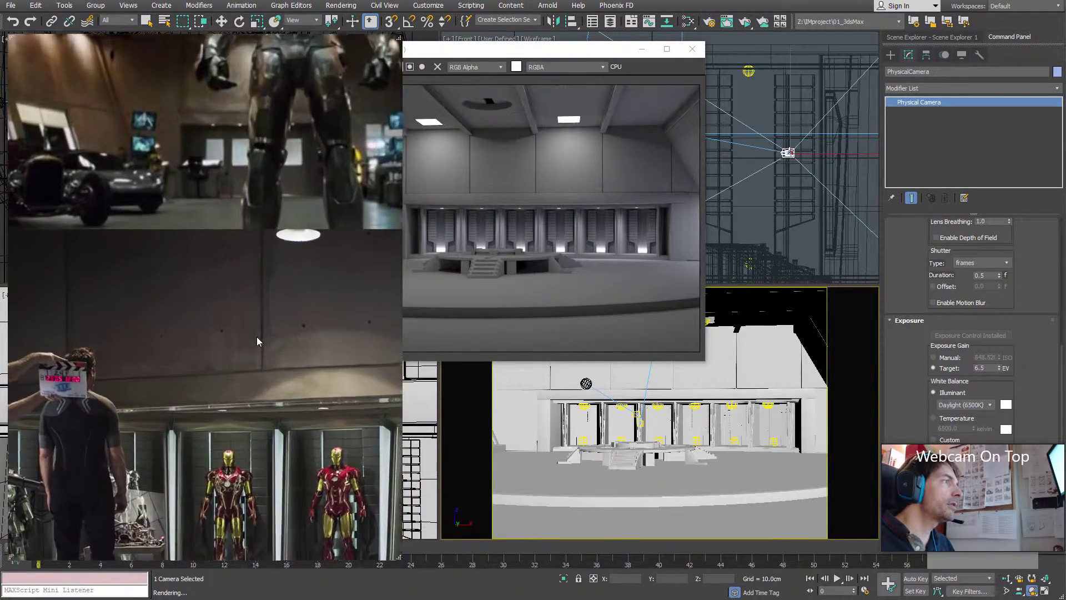
middle_drag(268, 375, 189, 183)
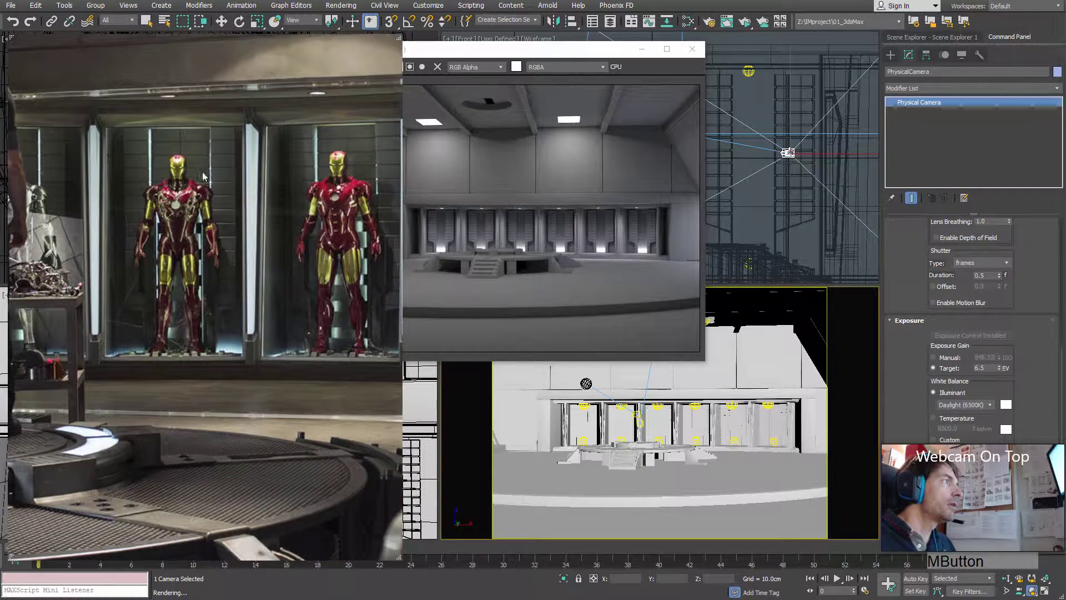
scroll(195, 113, up, 1)
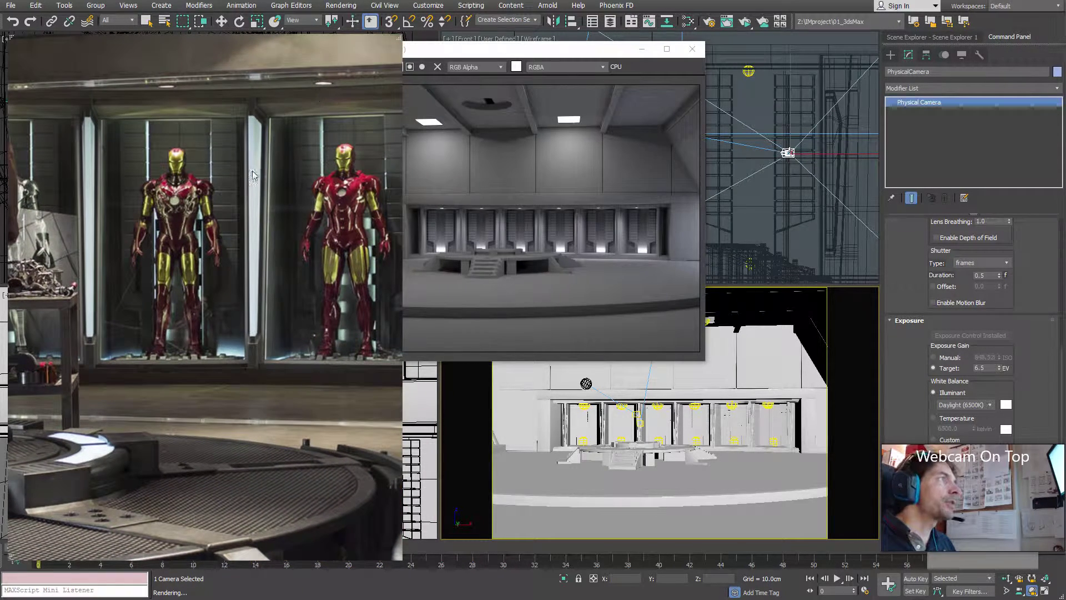
middle_drag(253, 175, 184, 123)
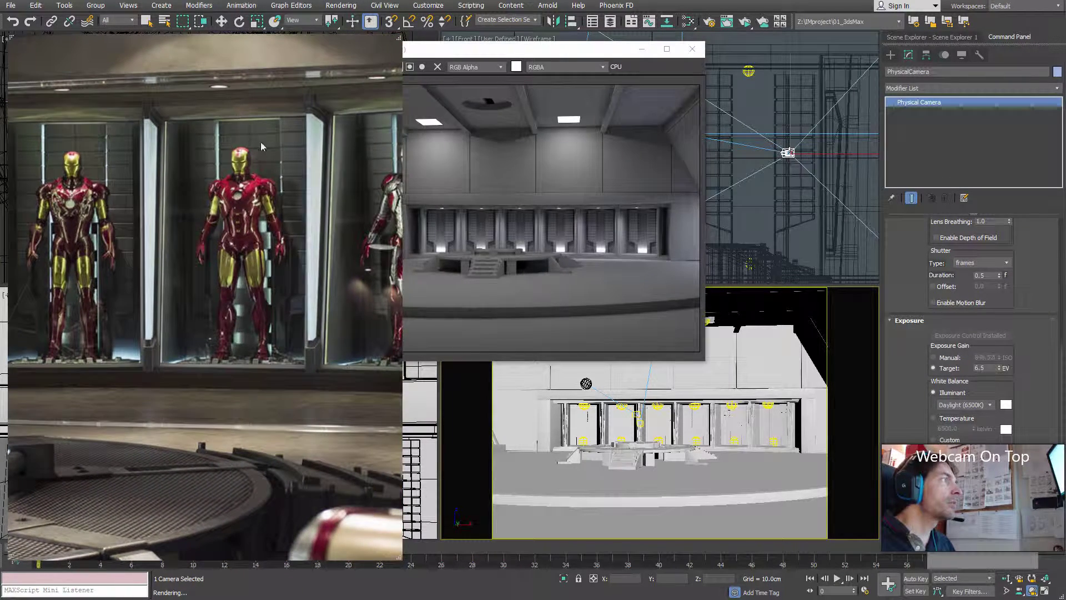
middle_drag(346, 293, 350, 185)
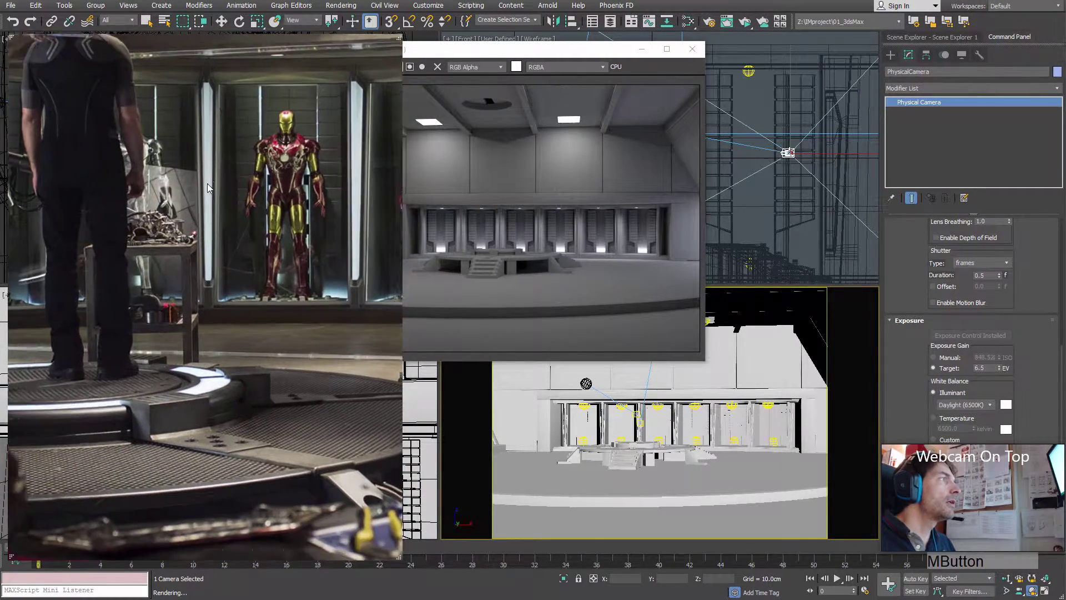
middle_drag(229, 183, 172, 231)
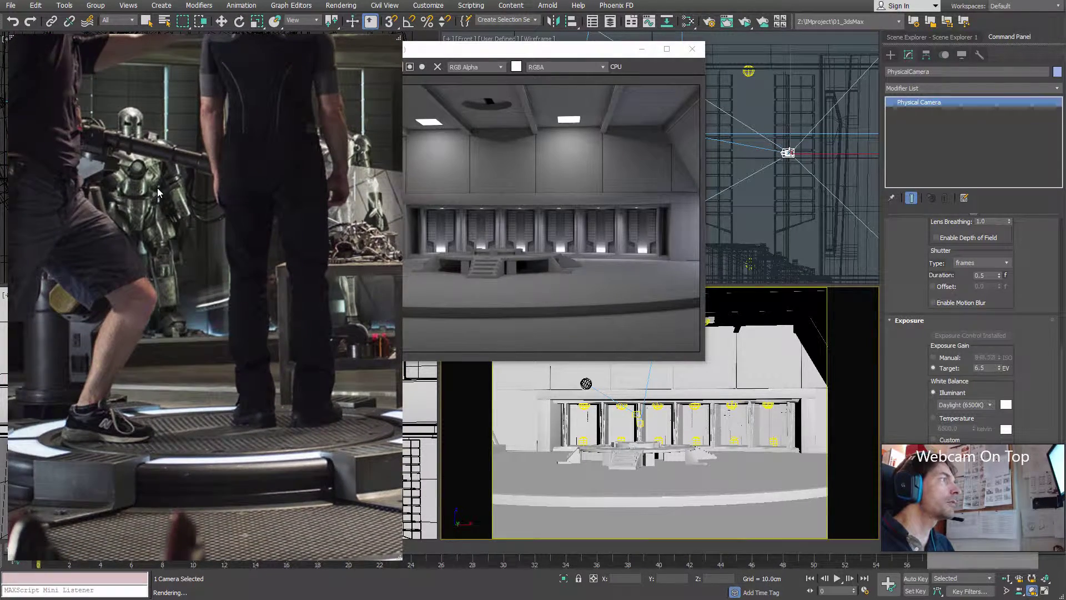
Examine the armour display cases in the reference photo for their vertical light strips, interior lighting and the nearby platform edge
middle_drag(361, 173, 174, 191)
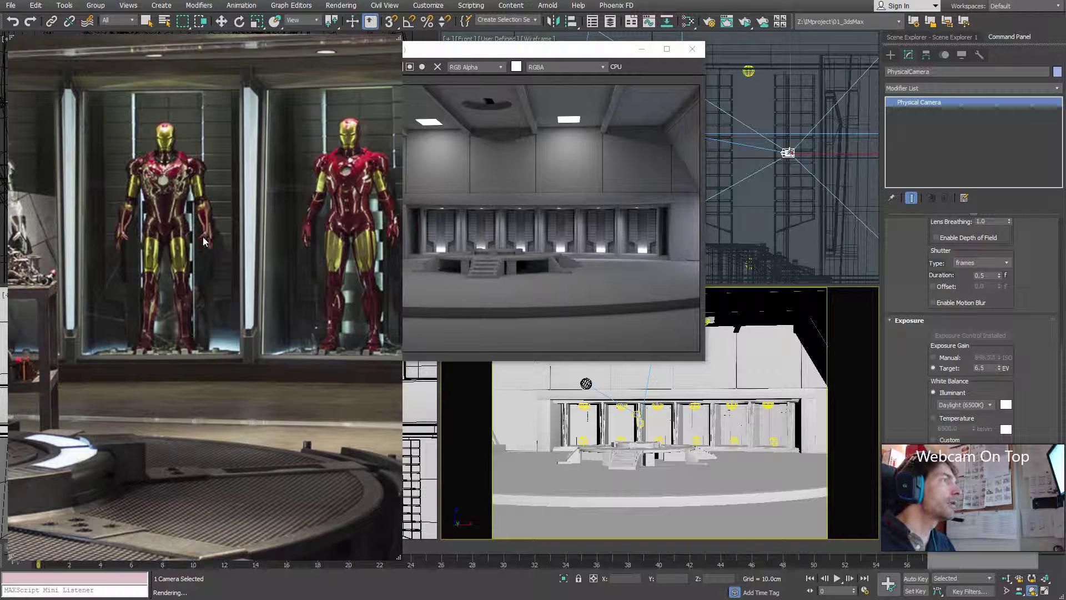
middle_drag(203, 241, 185, 181)
middle_drag(228, 289, 78, 273)
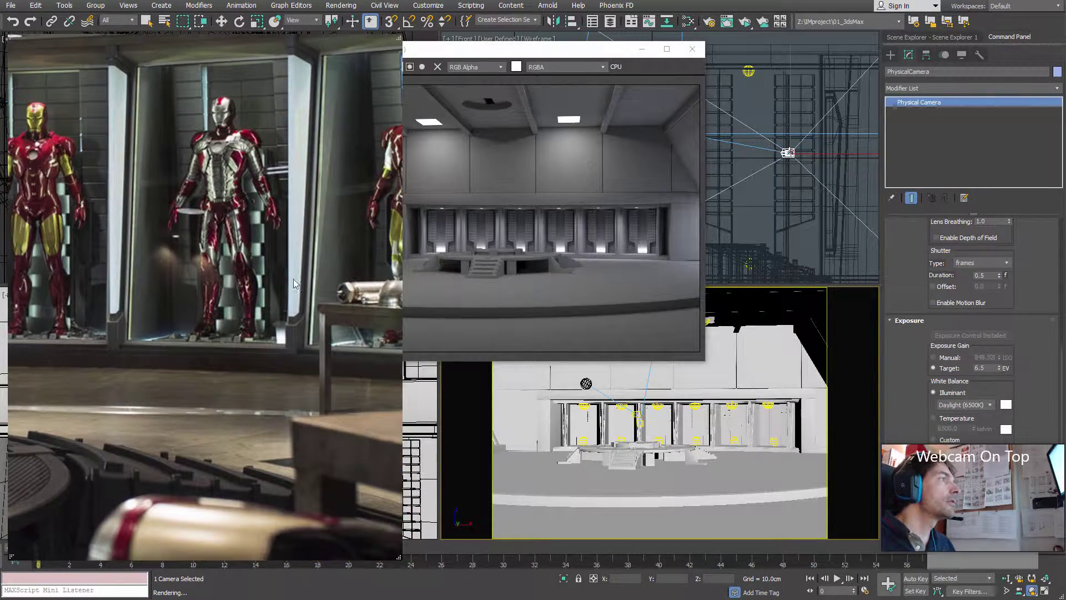
middle_drag(278, 273, 113, 273)
middle_drag(327, 261, 234, 240)
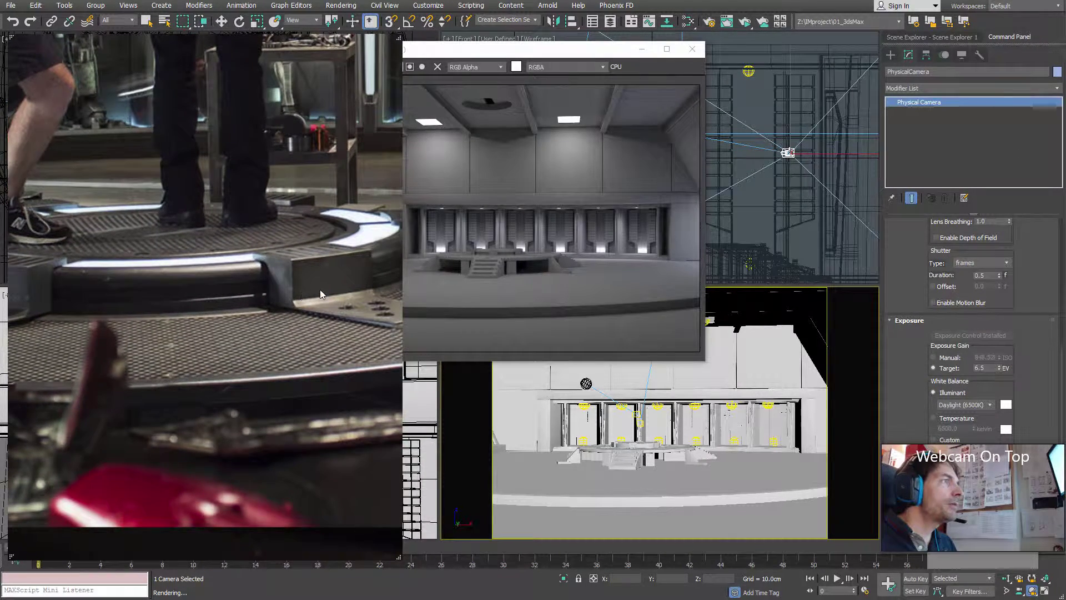
middle_drag(319, 289, 124, 273)
middle_drag(357, 240, 213, 262)
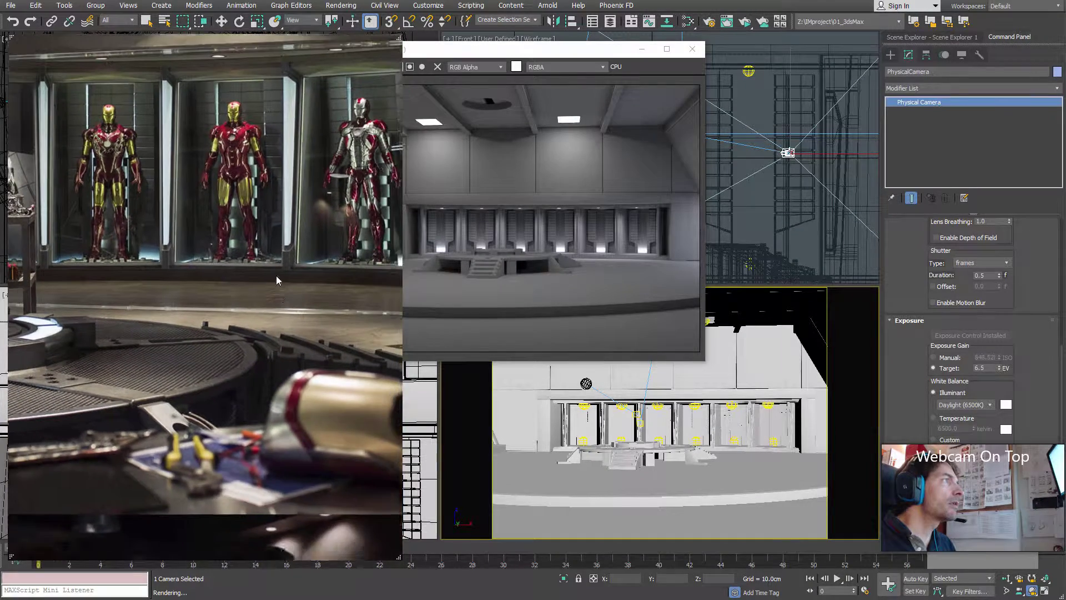
Inspect the concrete wall above the armour cases and the floor in front of them for light falloff and reflections
middle_drag(276, 279, 305, 386)
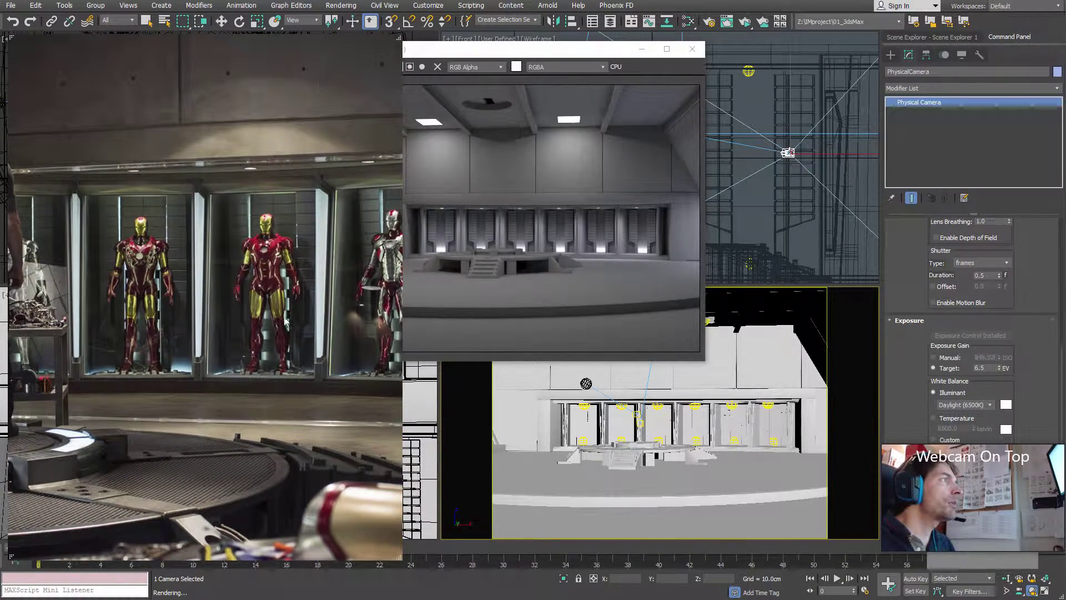
scroll(288, 421, up, 3)
middle_drag(273, 424, 245, 294)
scroll(236, 324, up, 1)
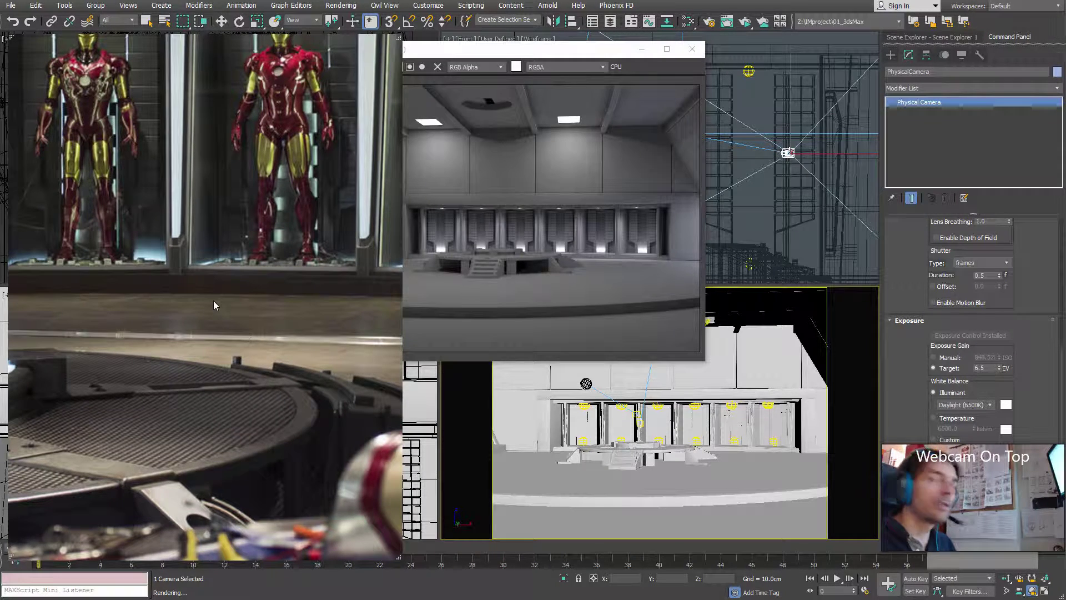
middle_drag(322, 301, 252, 318)
scroll(324, 316, down, 1)
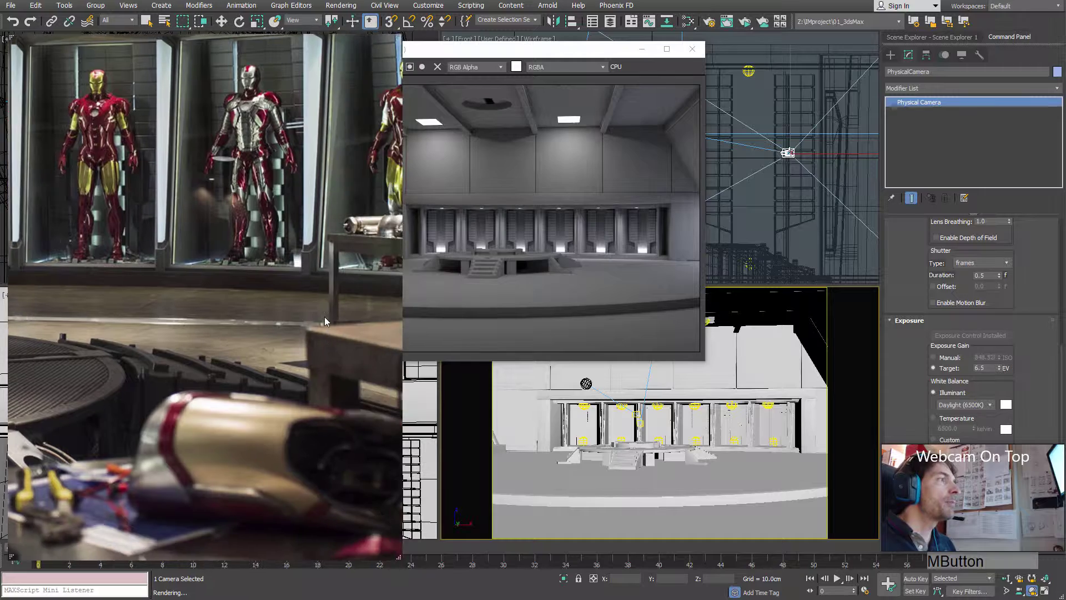
middle_drag(325, 316, 283, 286)
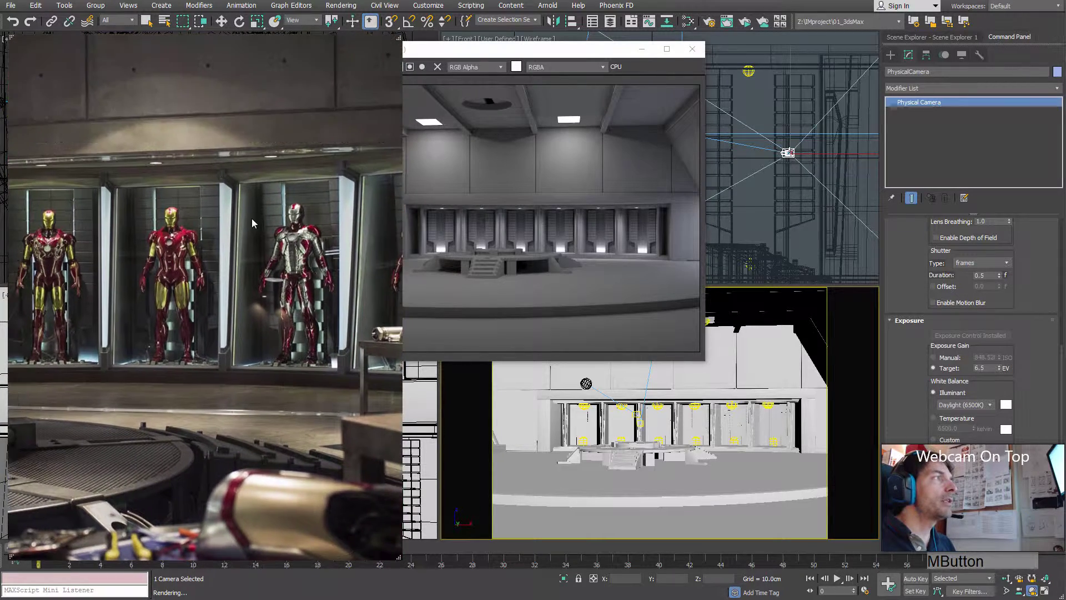
middle_drag(248, 381, 235, 434)
Study the darker film stills in the reference sheet for the lighting on the hanging lamp, tool cabinet, suit bays and circular platform
middle_drag(216, 381, 11, 255)
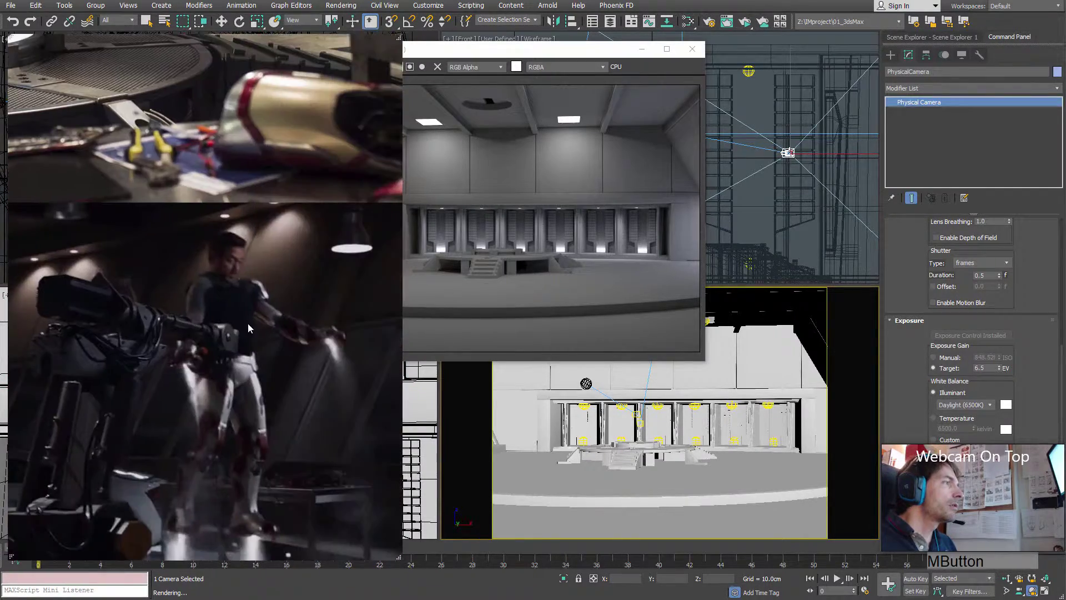
middle_drag(333, 323, 78, 323)
middle_drag(361, 222, 95, 282)
middle_drag(364, 311, 251, 313)
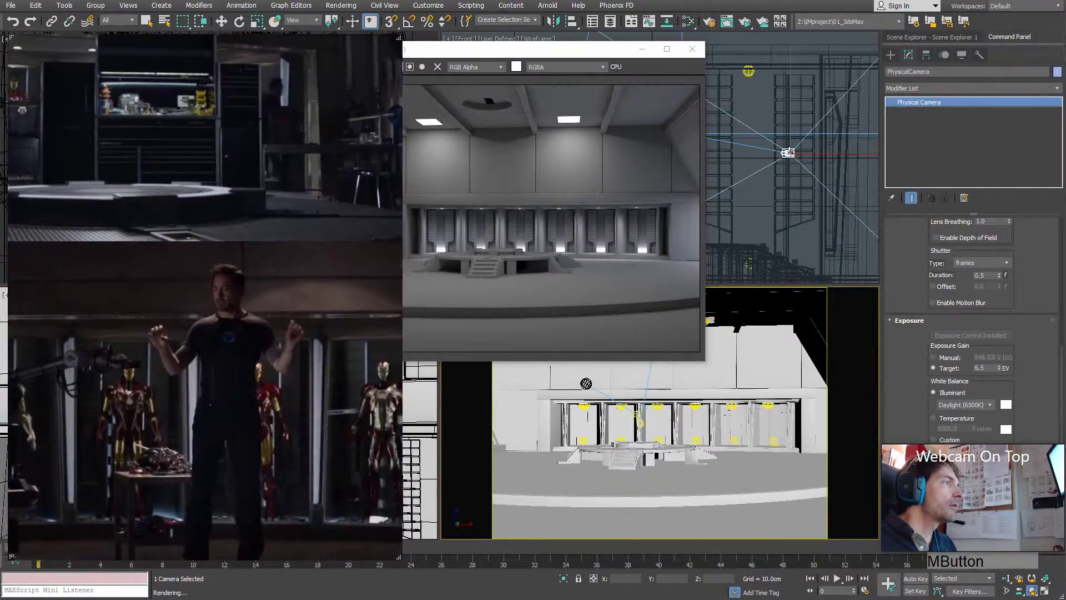
middle_drag(72, 277, 366, 281)
middle_drag(269, 74, 246, 270)
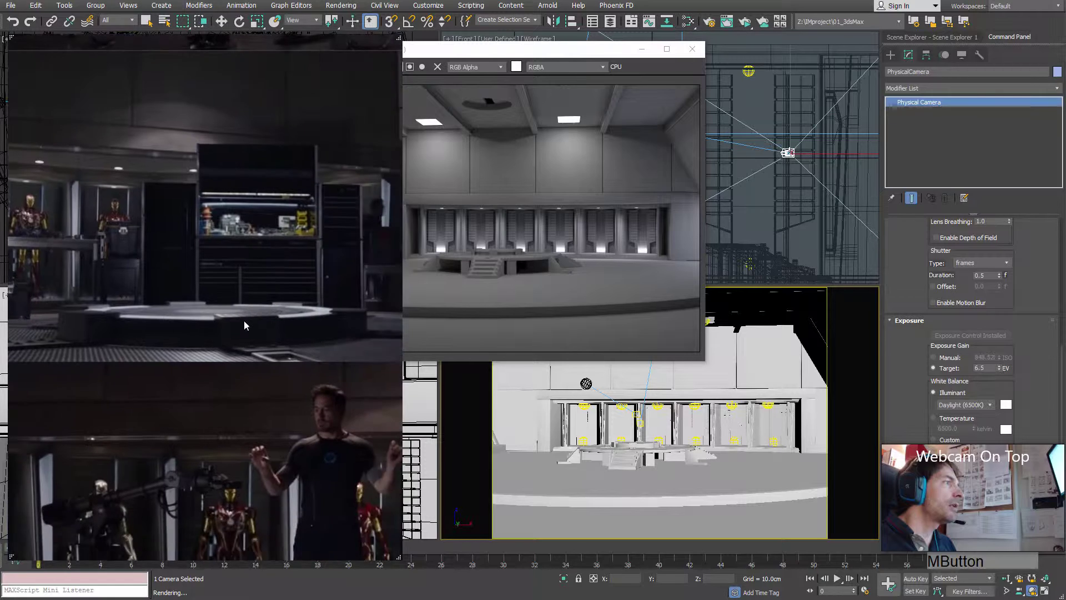
scroll(181, 314, up, 1)
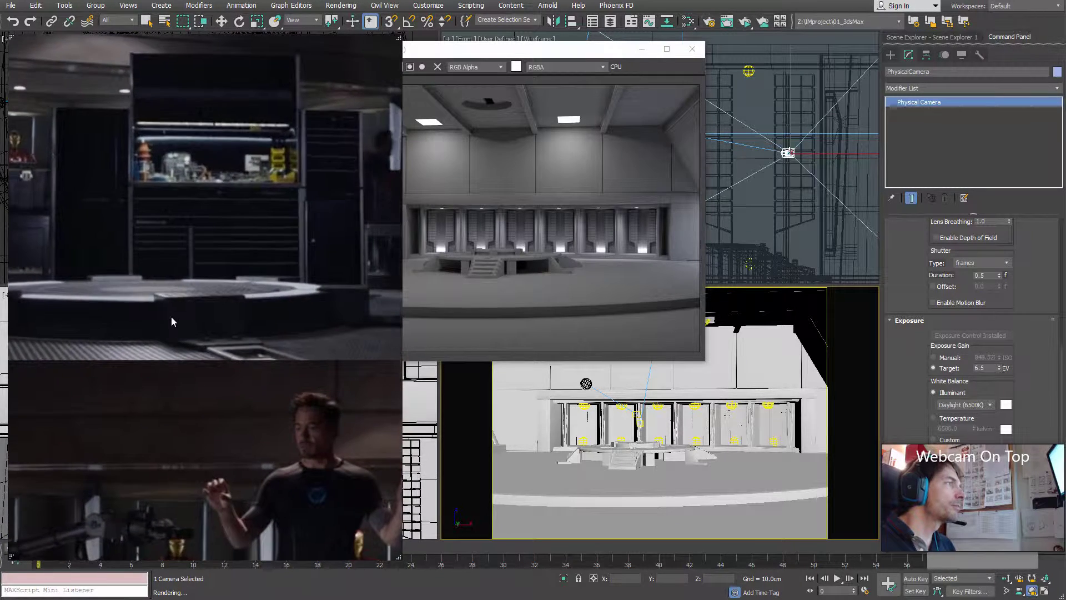
middle_drag(171, 316, 359, 305)
middle_drag(307, 183, 240, 362)
middle_drag(261, 257, 187, 354)
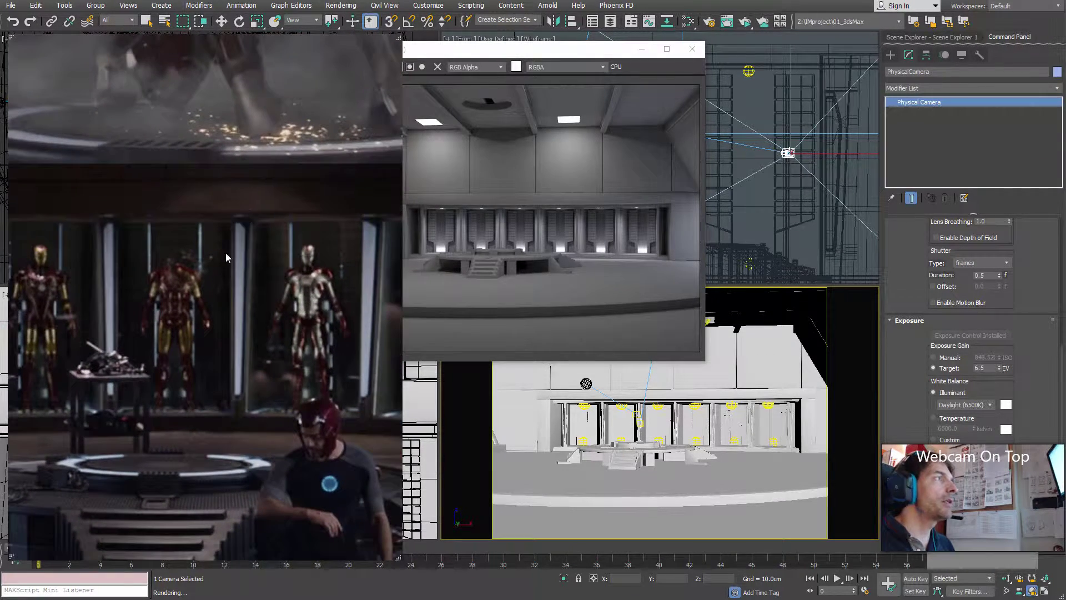
Return to the brighter set photo and compare the lighting of the armour cases with the platform's glowing ring segments
middle_drag(258, 222, 255, 362)
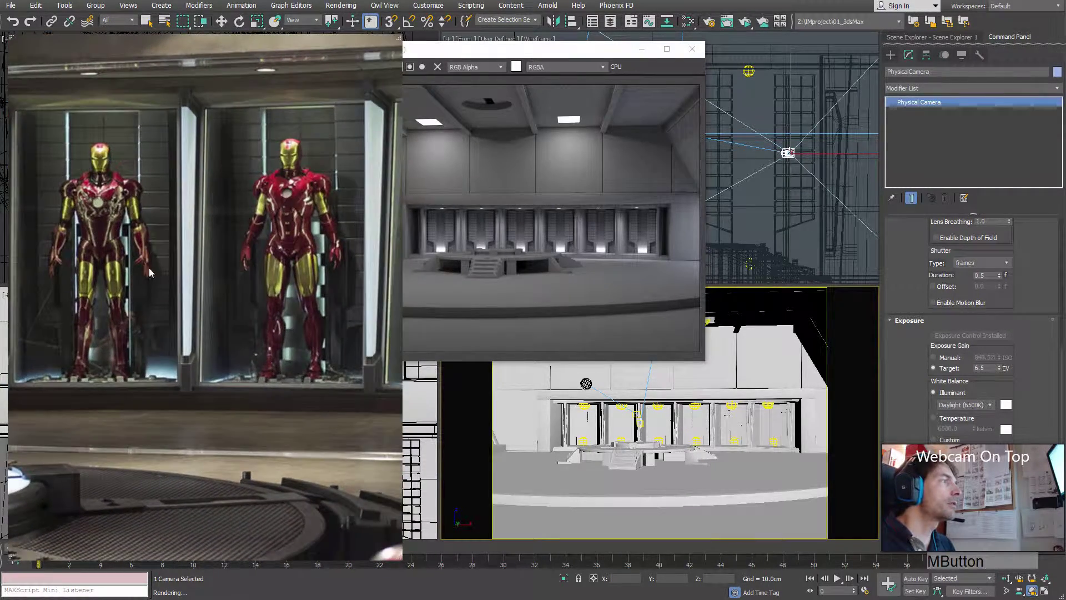
mouse_move(273, 285)
middle_down()
mouse_move(205, 245)
mouse_move(221, 253)
mouse_move(348, 227)
mouse_move(265, 275)
middle_up()
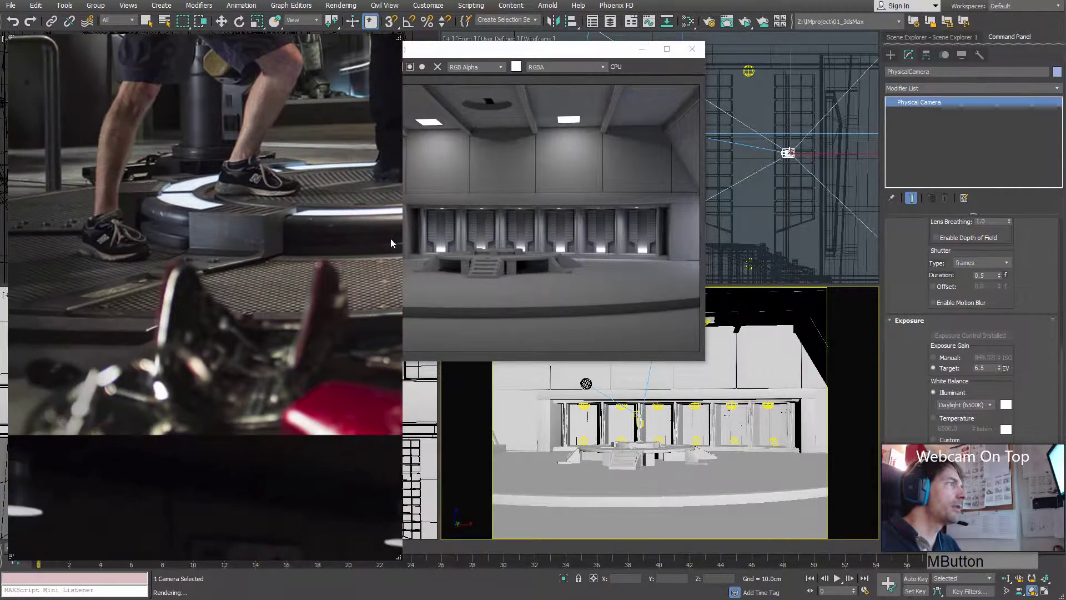
middle_drag(48, 261, 110, 303)
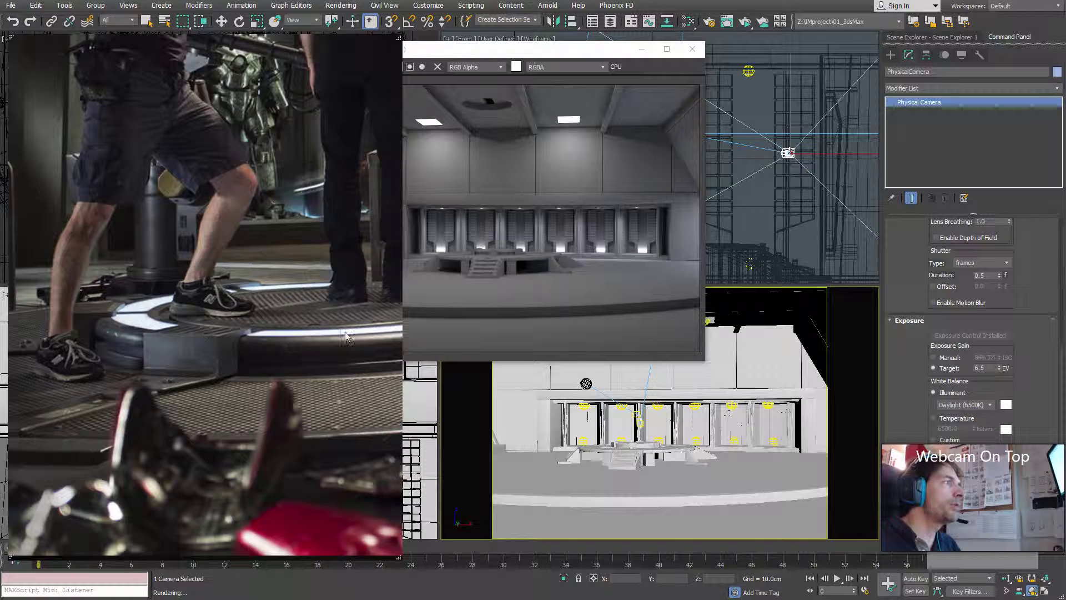
middle_click(202, 398)
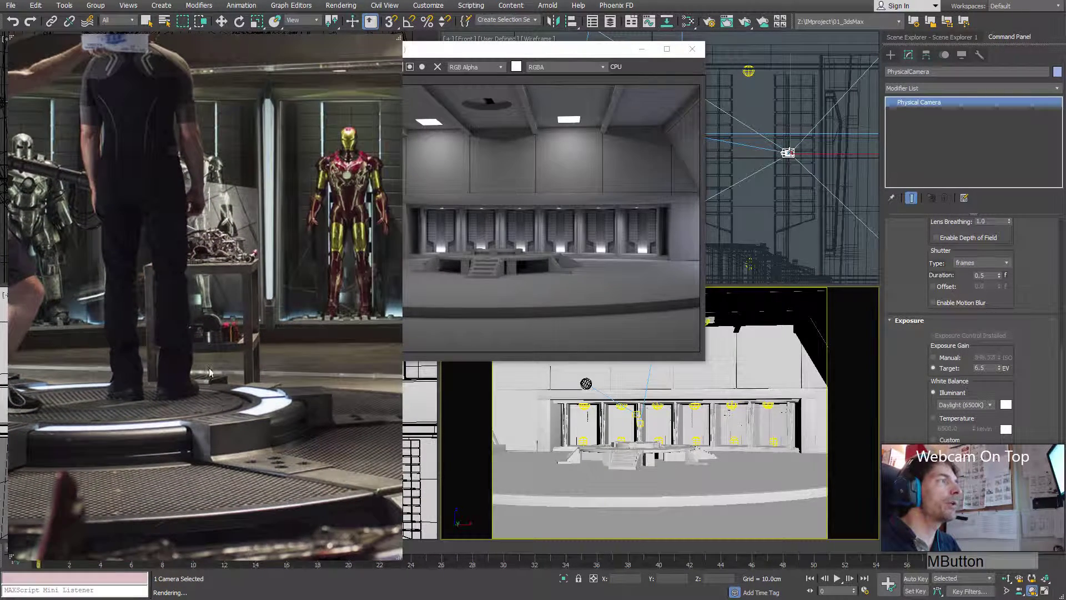